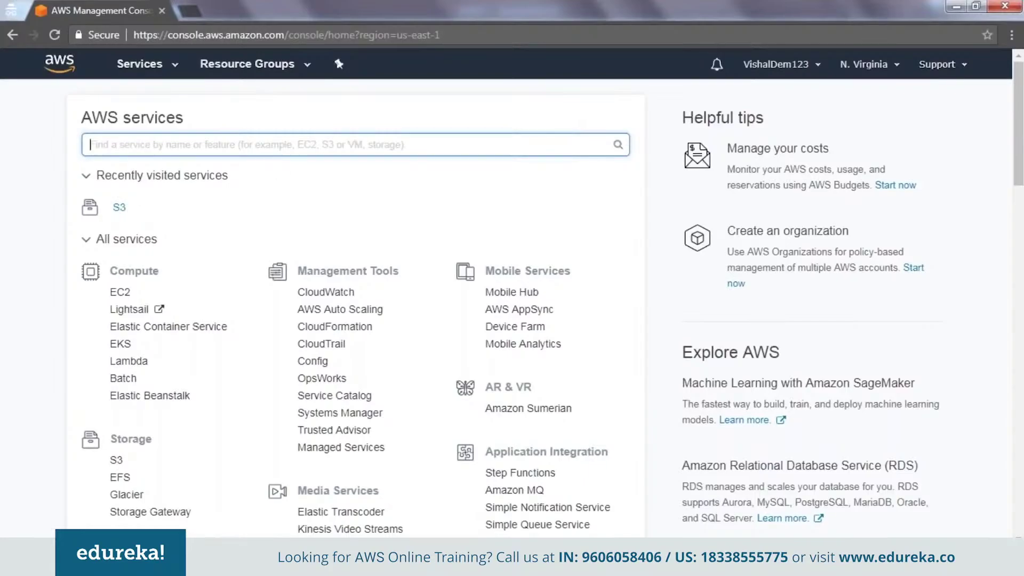
Open the S3 service and start a new bucket named bucketforawsdemo111000.
type("s3")
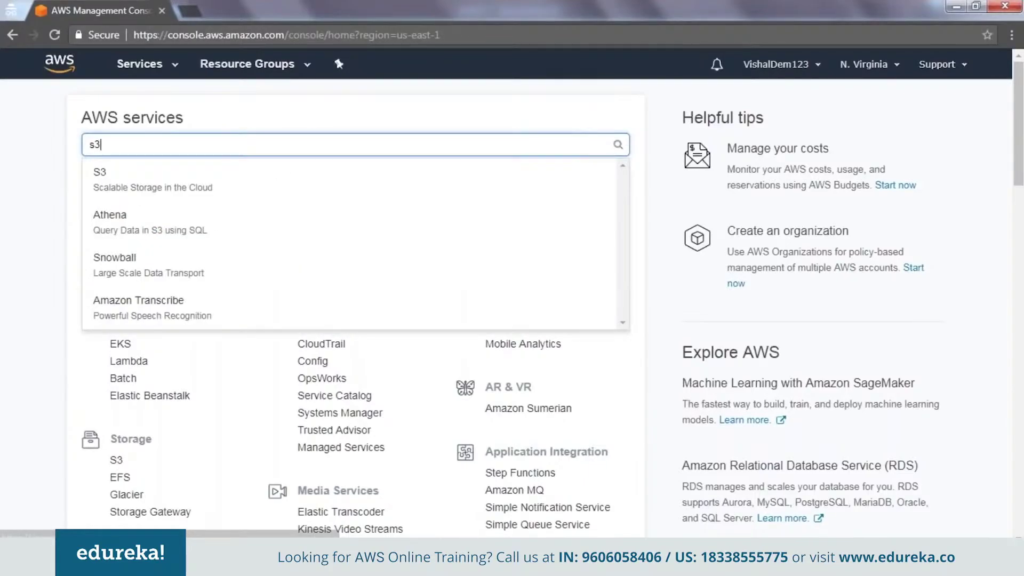
left_click(101, 176)
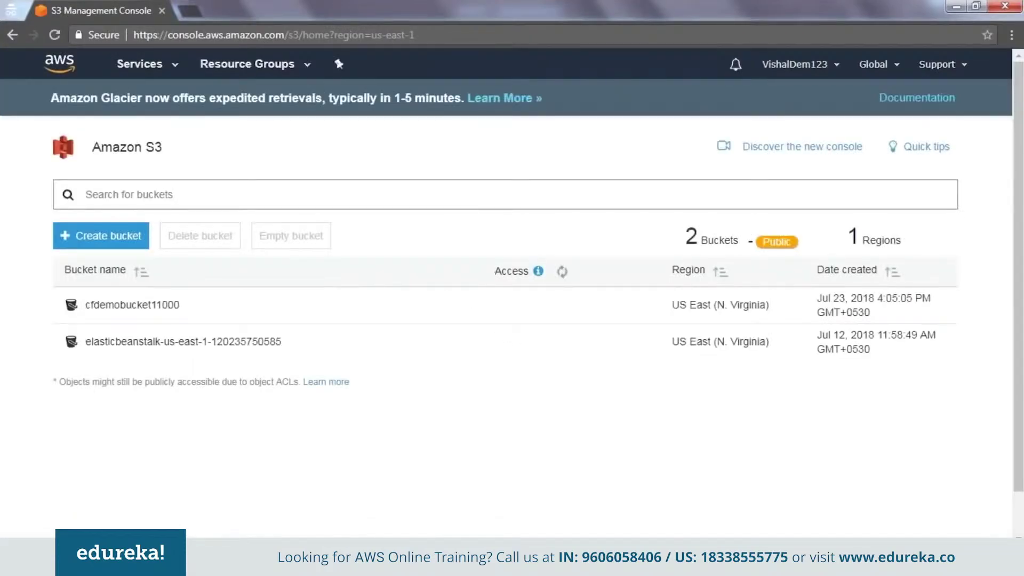
left_click(99, 241)
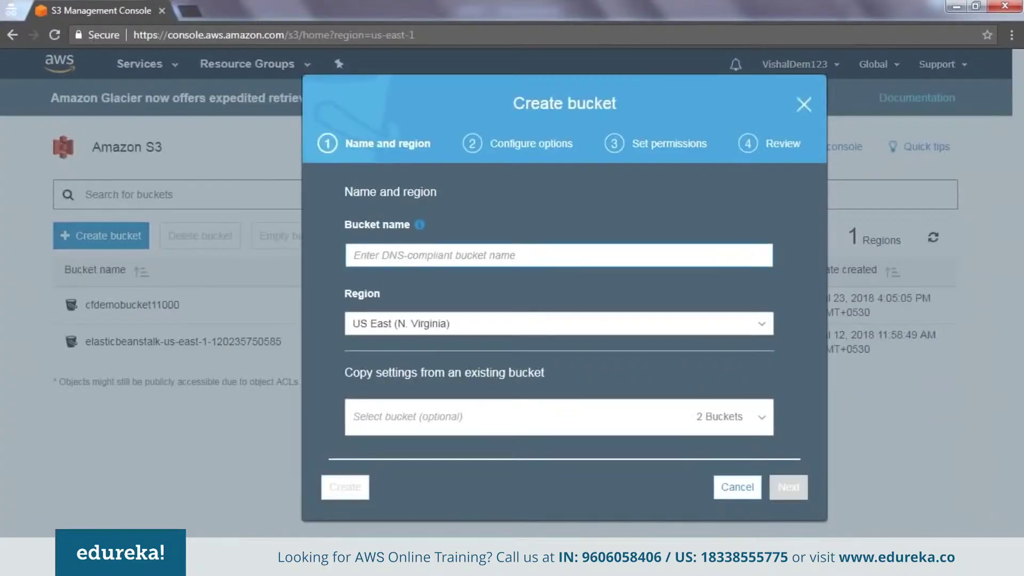
type("bucket")
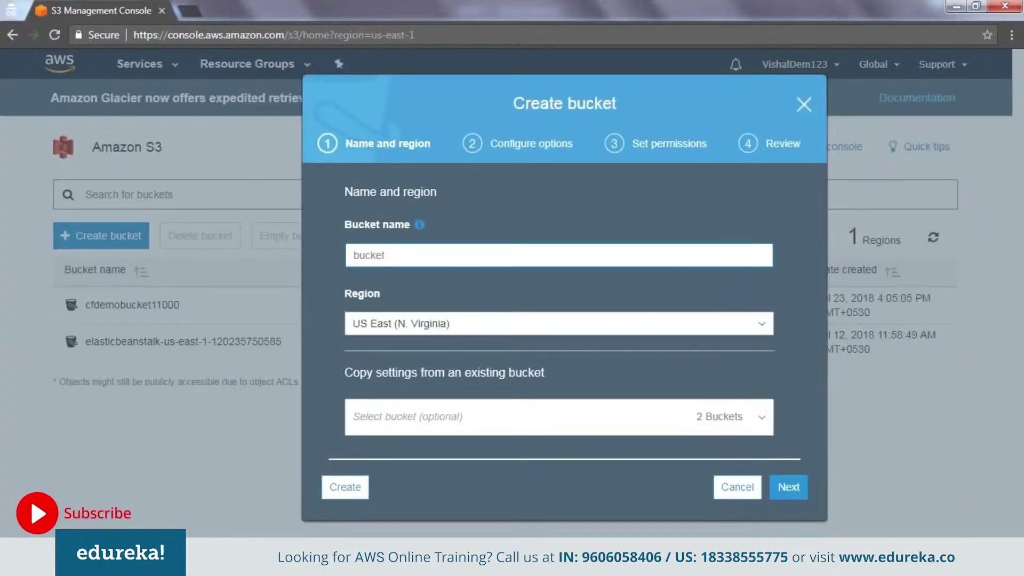
type("forawsdemo")
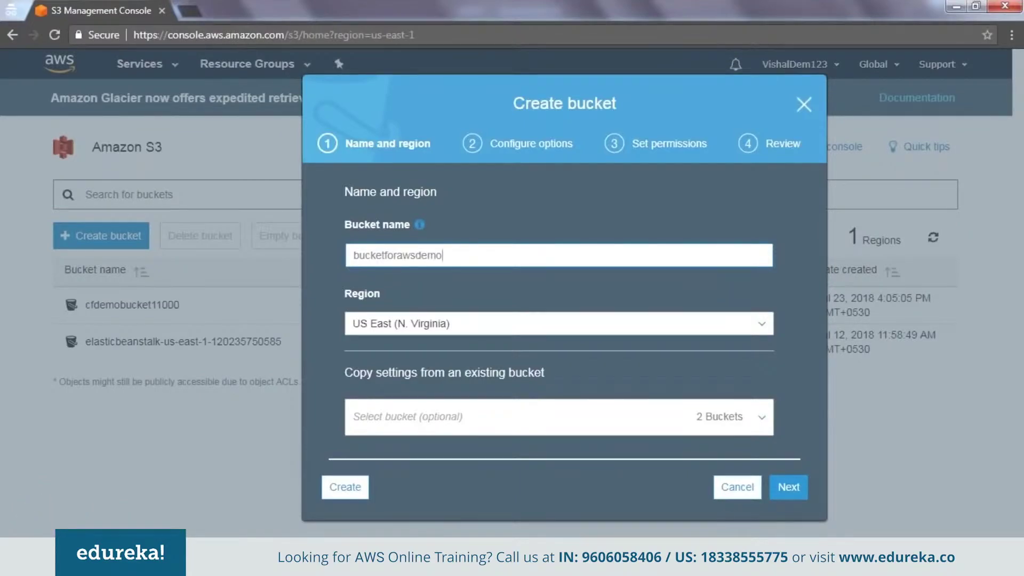
type("111000")
Create the bucket with the default options and permissions, and open it from the refreshed bucket list.
left_click(786, 487)
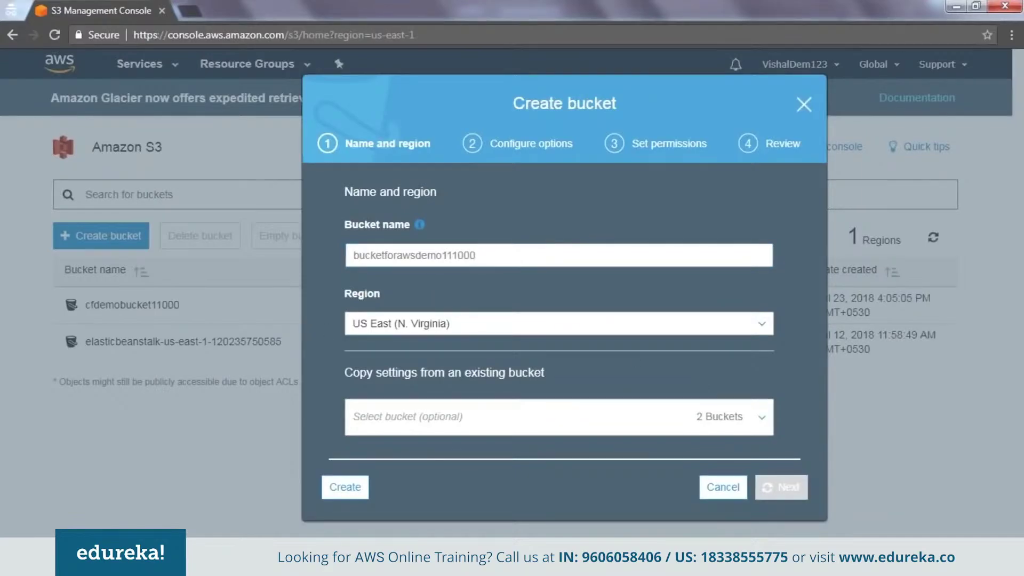
left_click(784, 486)
left_click(783, 487)
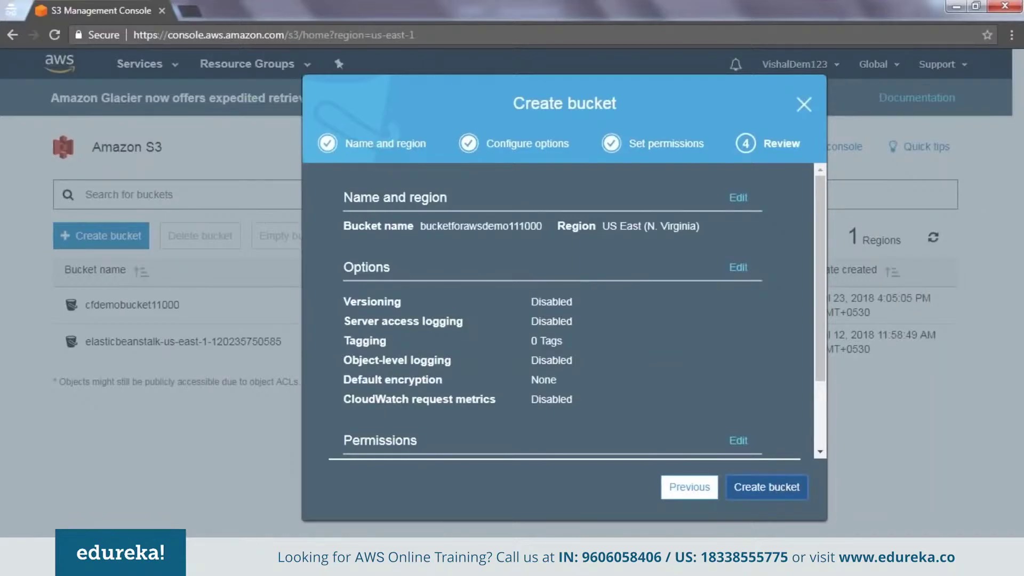
left_click(784, 487)
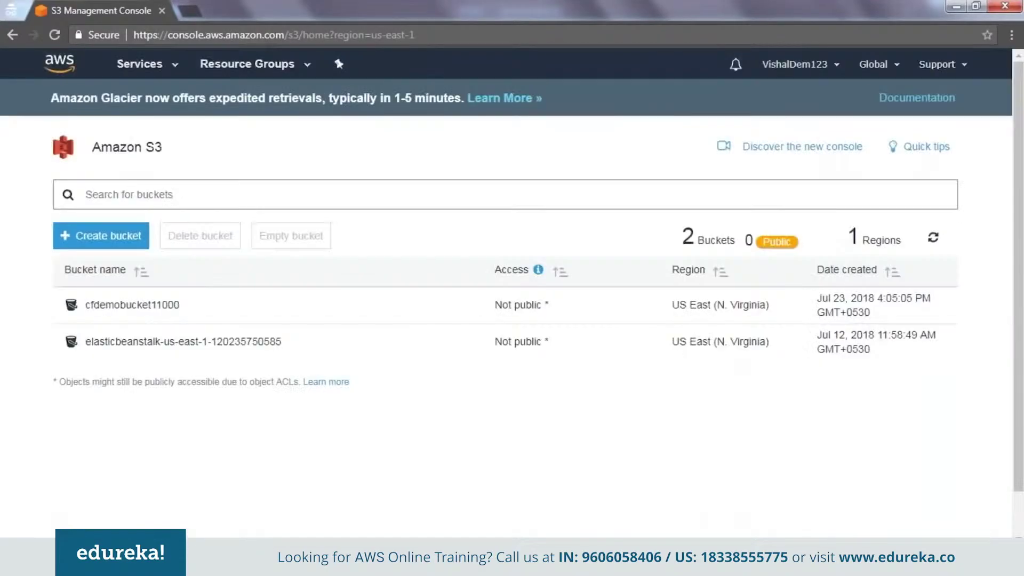
left_click(56, 34)
left_click(155, 306)
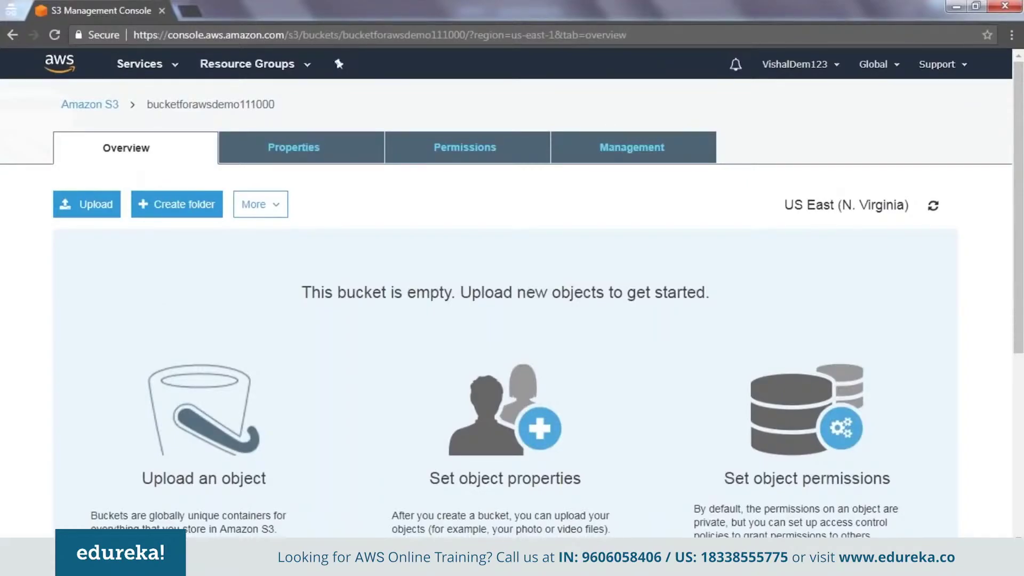
Switch to the empty Notepad document and enter an opening and a closing html tag with a line between them.
key("alt+Tab")
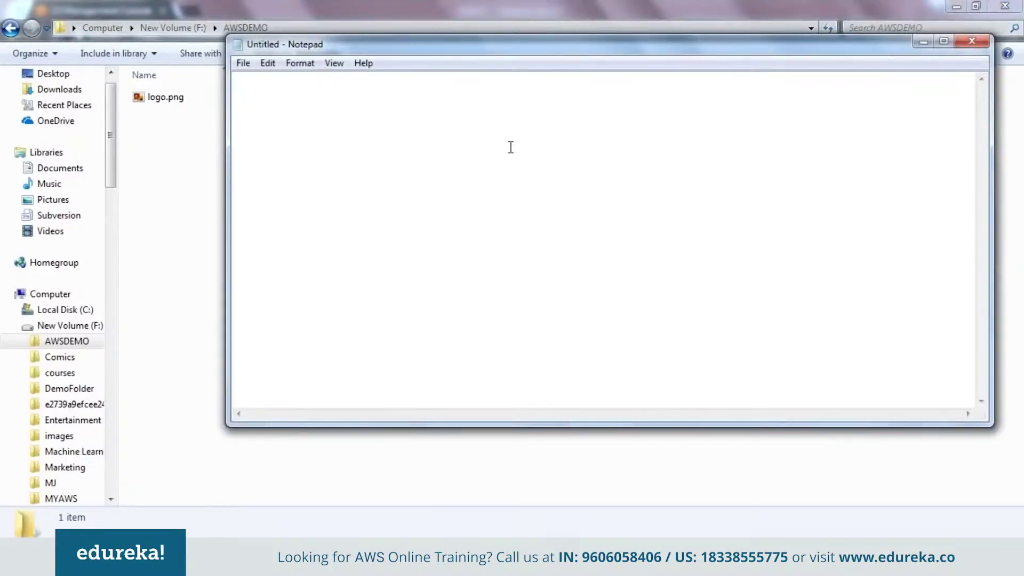
type("<html>")
key("Return")
key("Return")
type("</html>")
Add the line <head>DemoTag</head> between the html tags.
key("Up")
type("<>")
key("Left")
type("head")
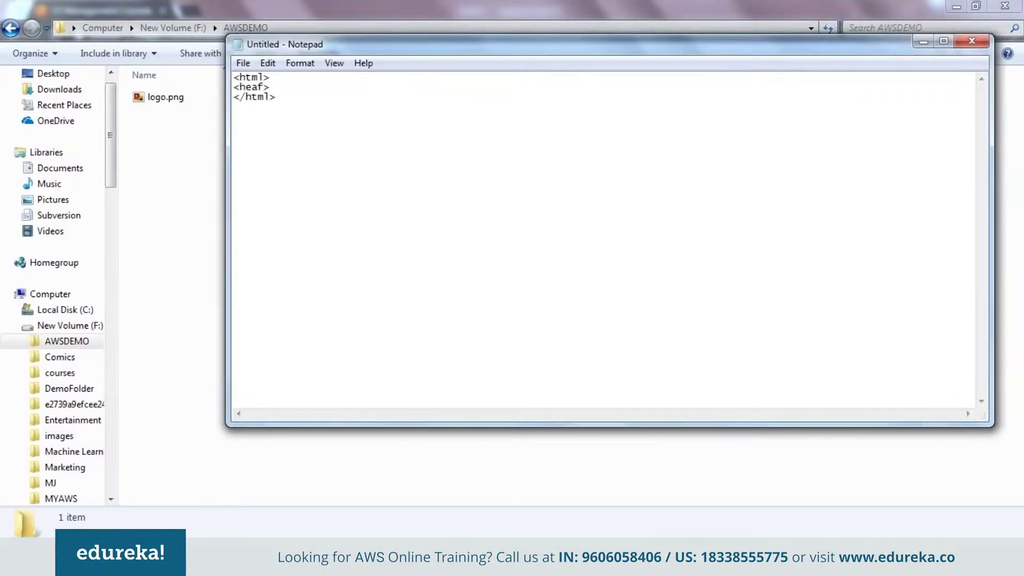
key("Right")
type("DemoTag</head")
key("Right")
key("Return")
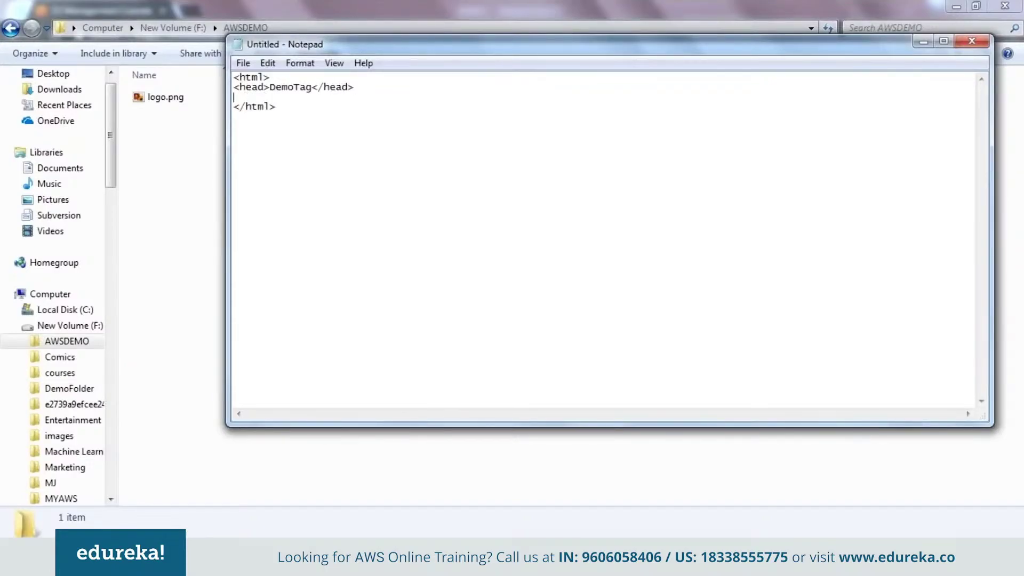
Add a body element containing "Welcome To Edureka" below the head line.
type("ody")
key("BackSpace")
key("BackSpace")
key("BackSpace")
key("BackSpace")
type("<>")
key("Left")
type("body")
key("Right")
type("Welcome To Ed")
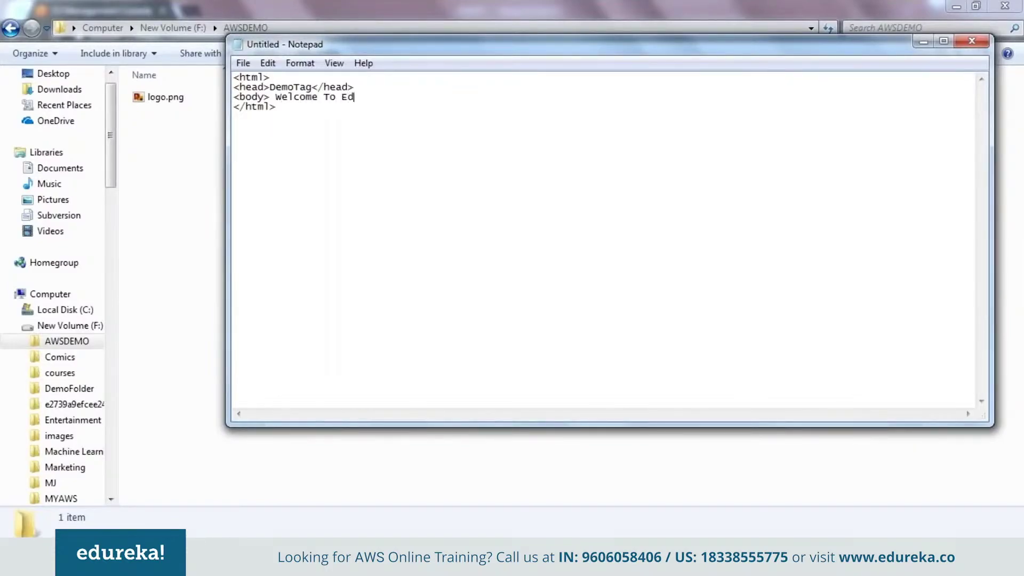
type("ureka </body>")
Save the page as index.html on New Volume (F:) with type All Files, close Notepad and refresh the AWSDEMO folder.
left_click(243, 63)
left_click(270, 130)
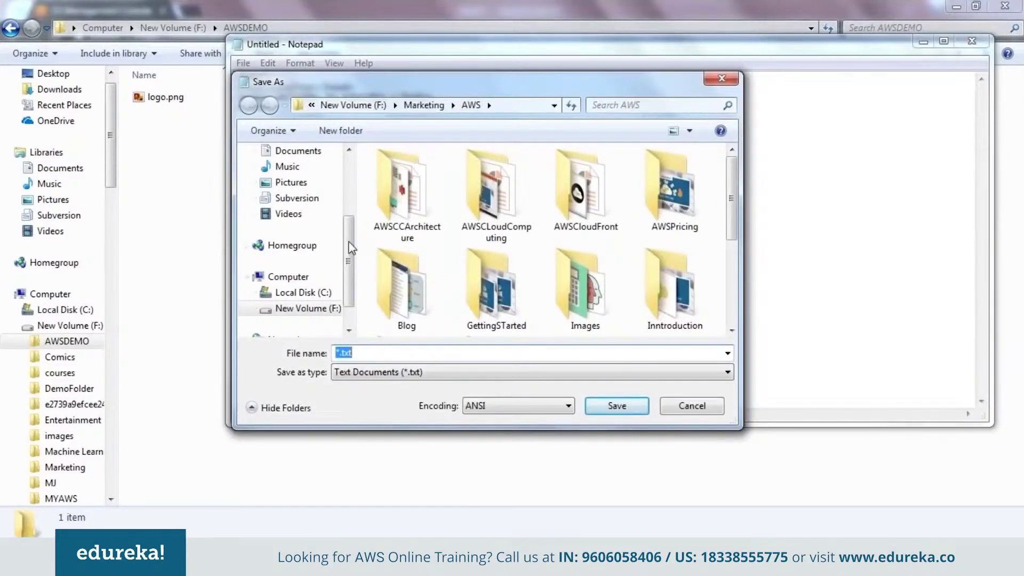
left_click(353, 105)
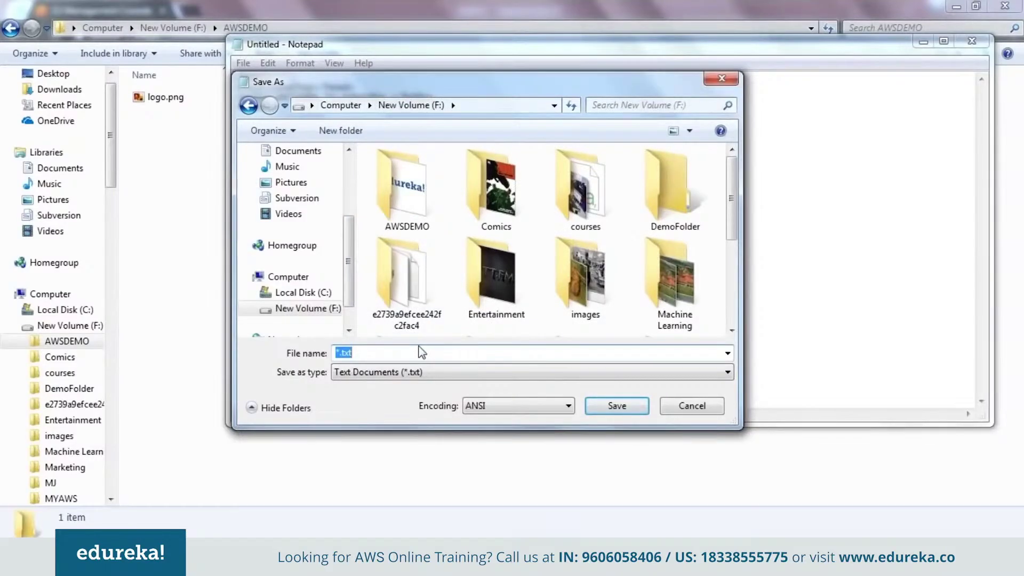
type("index.html")
left_click(434, 371)
left_click(427, 399)
left_click(629, 407)
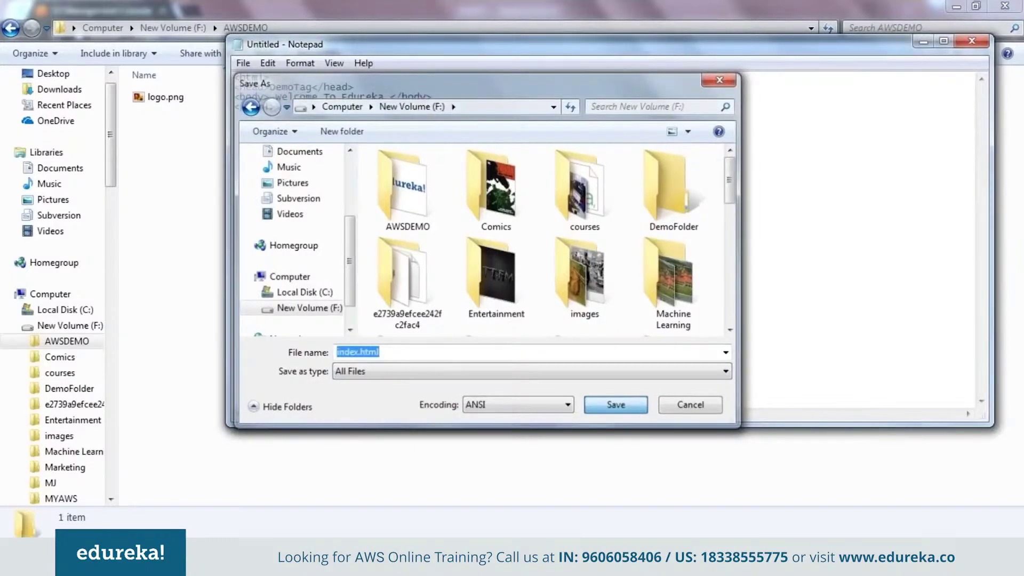
left_click(971, 41)
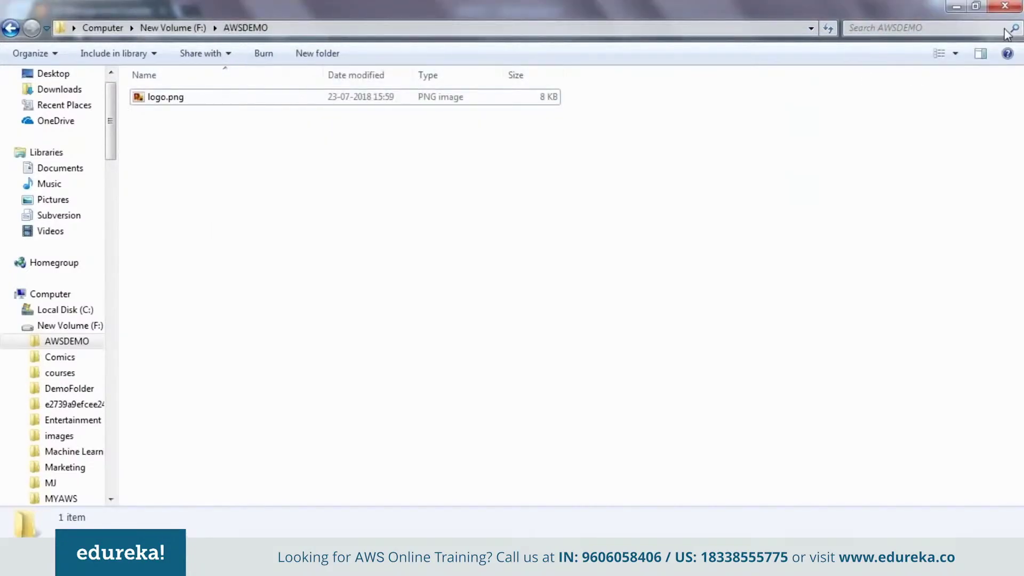
left_click(827, 28)
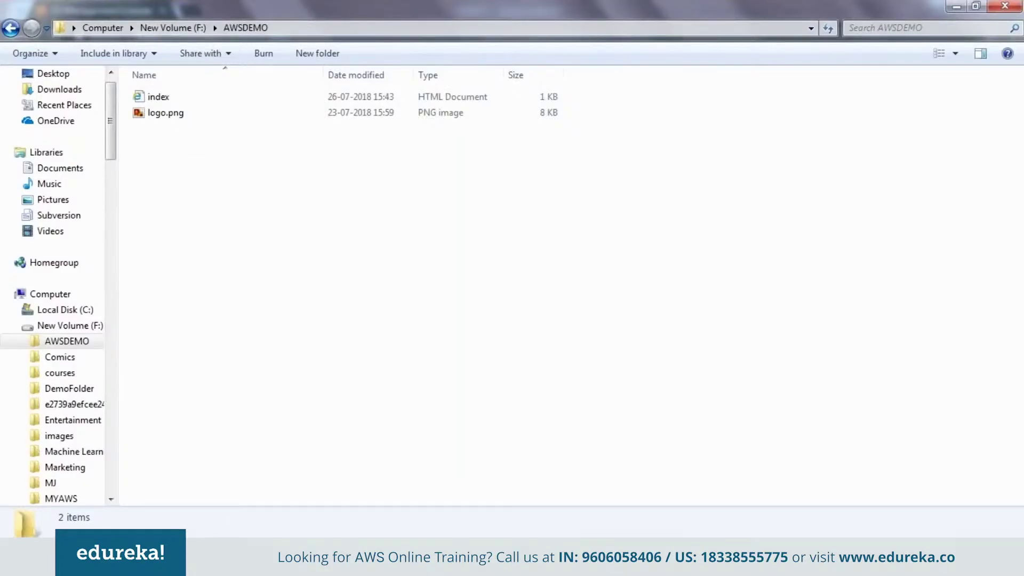
Switch to the browser and upload index.html and logo.png from the AWSDEMO folder on drive F: to the open bucket.
left_click(286, 485)
left_click(87, 204)
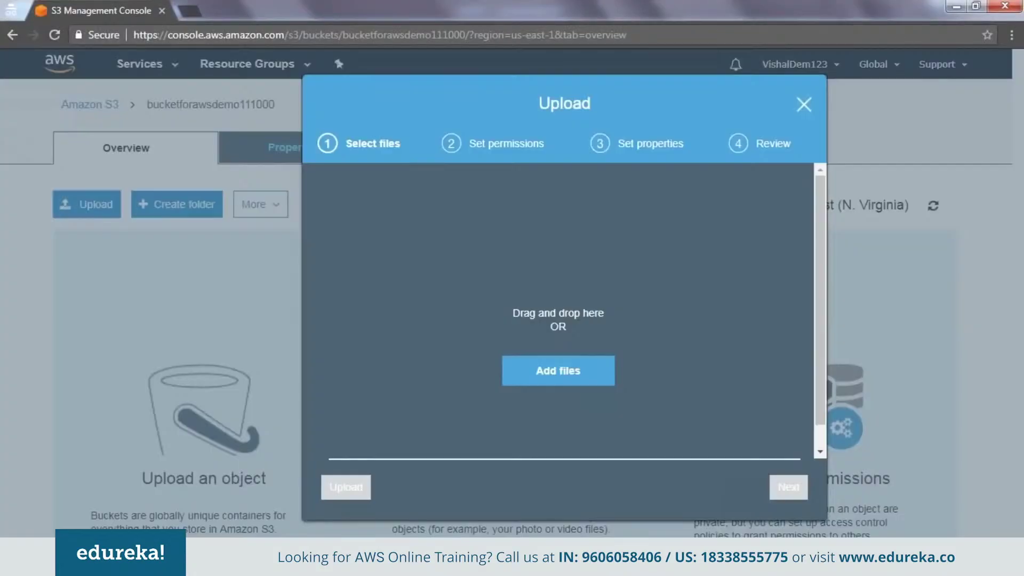
left_click(552, 369)
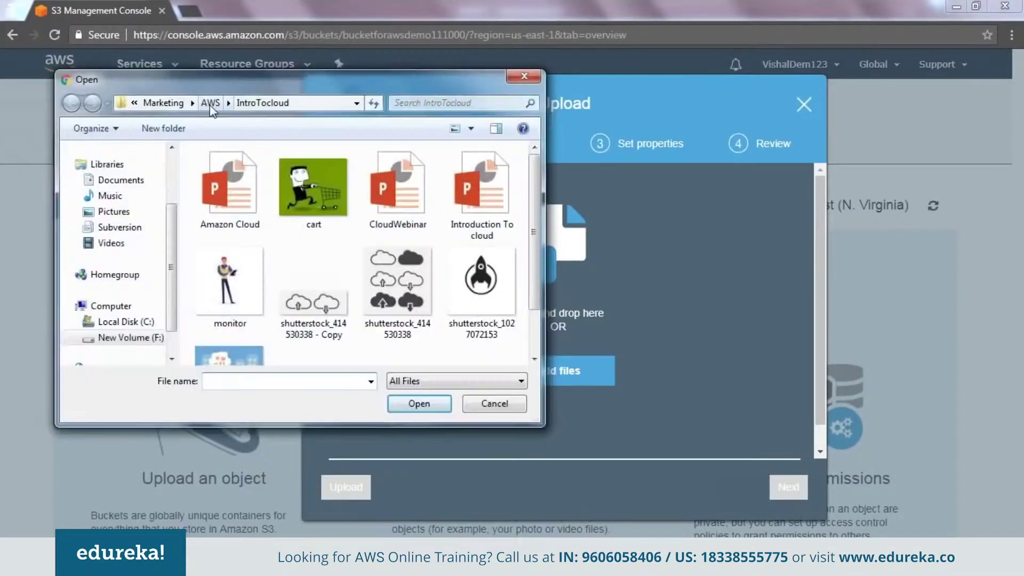
left_click(211, 104)
left_click(184, 101)
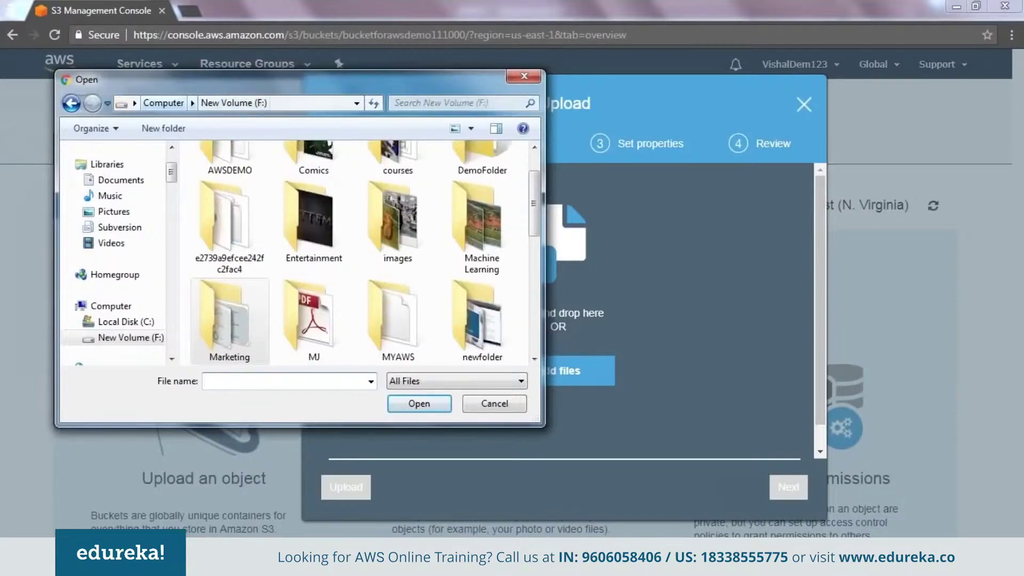
double_click(228, 153)
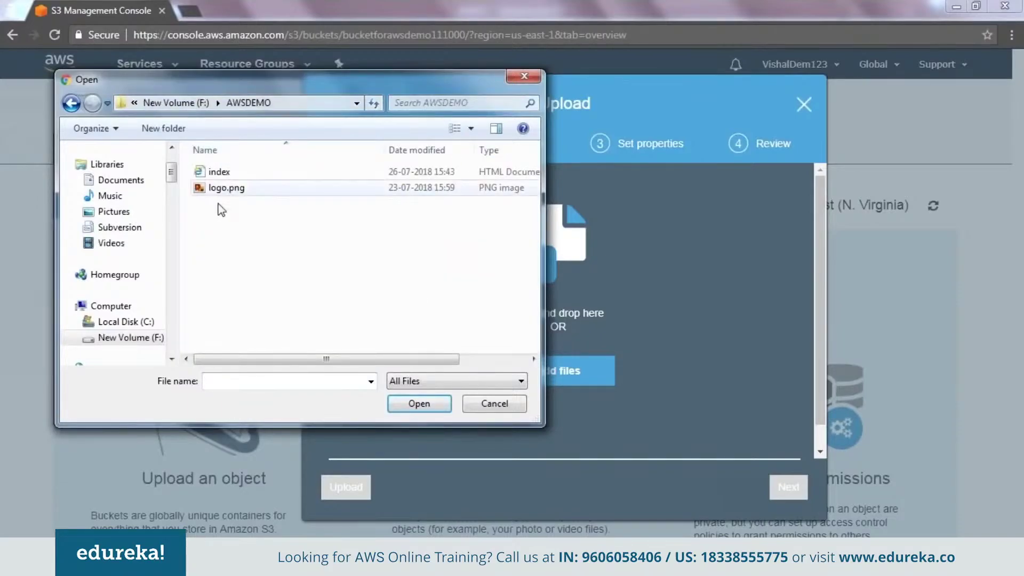
left_click_drag(216, 210, 210, 144)
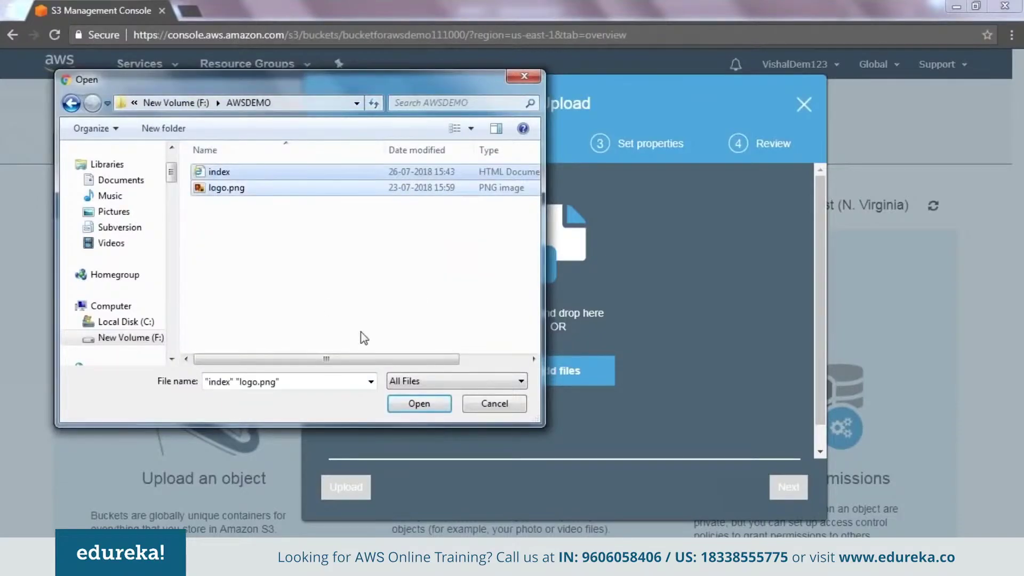
left_click(408, 405)
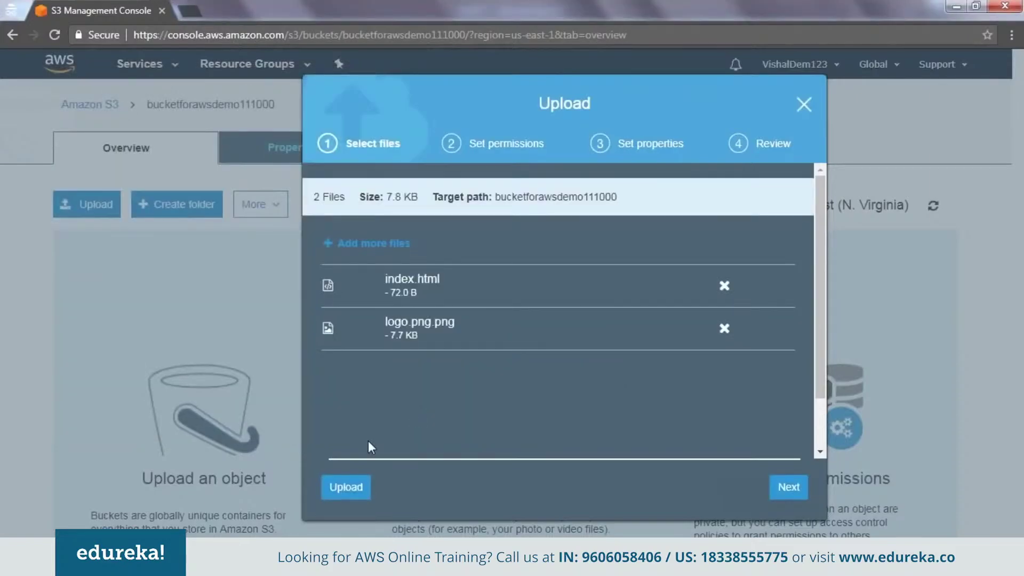
left_click(347, 487)
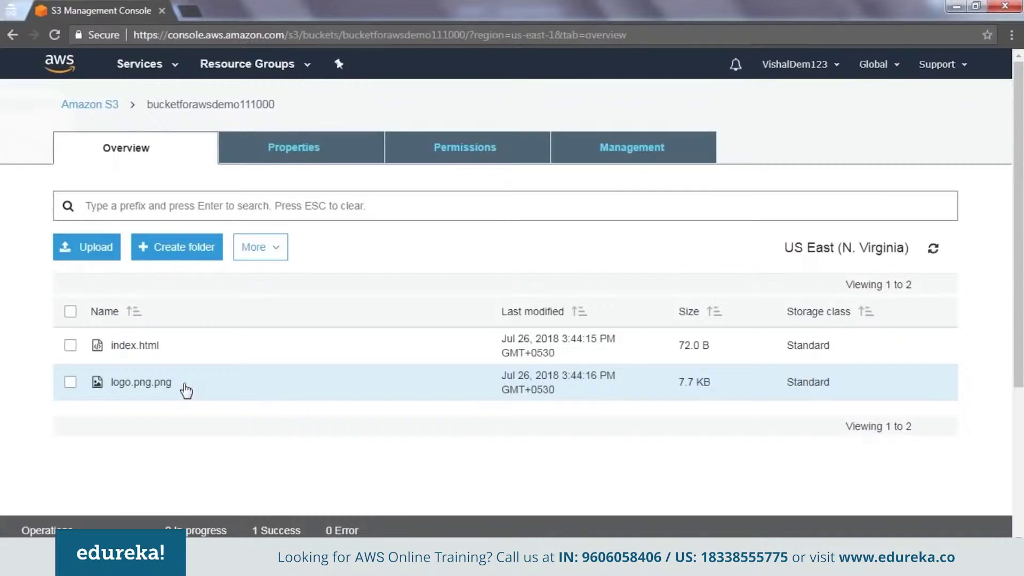
Go to the CloudFront service and start creating a distribution with the Web delivery method.
left_click(118, 103)
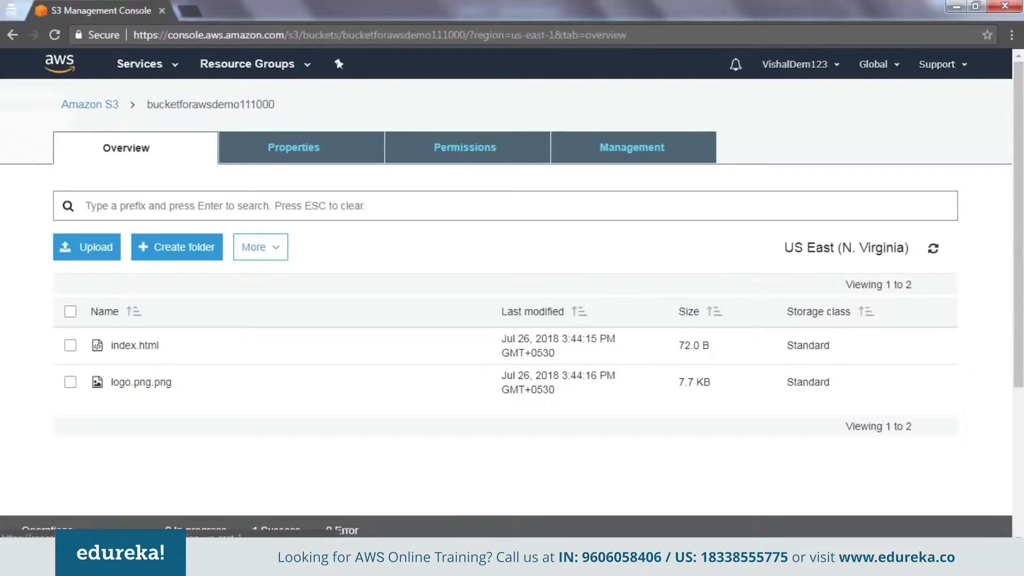
left_click(136, 65)
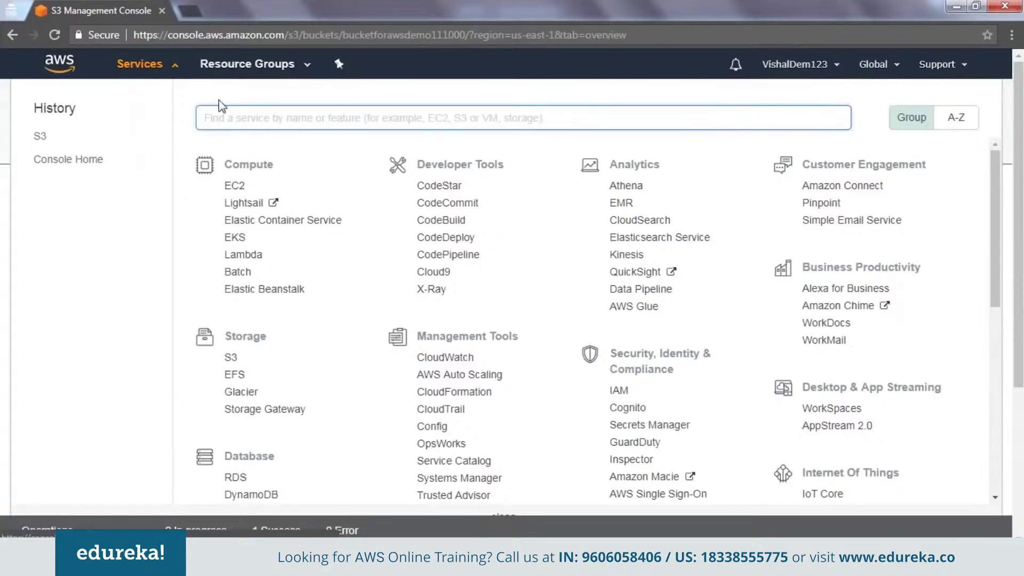
type("cloudfront")
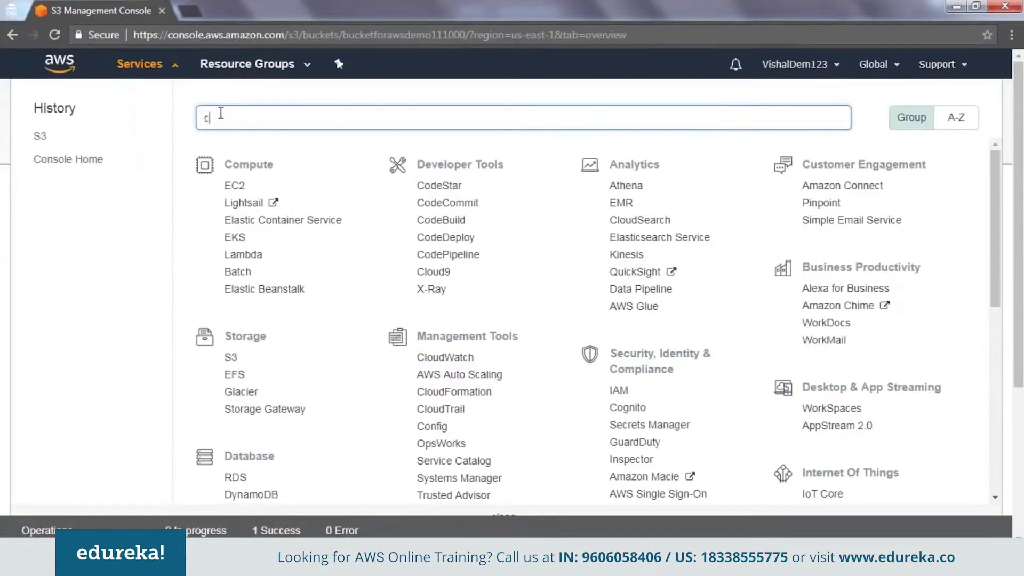
left_click(237, 147)
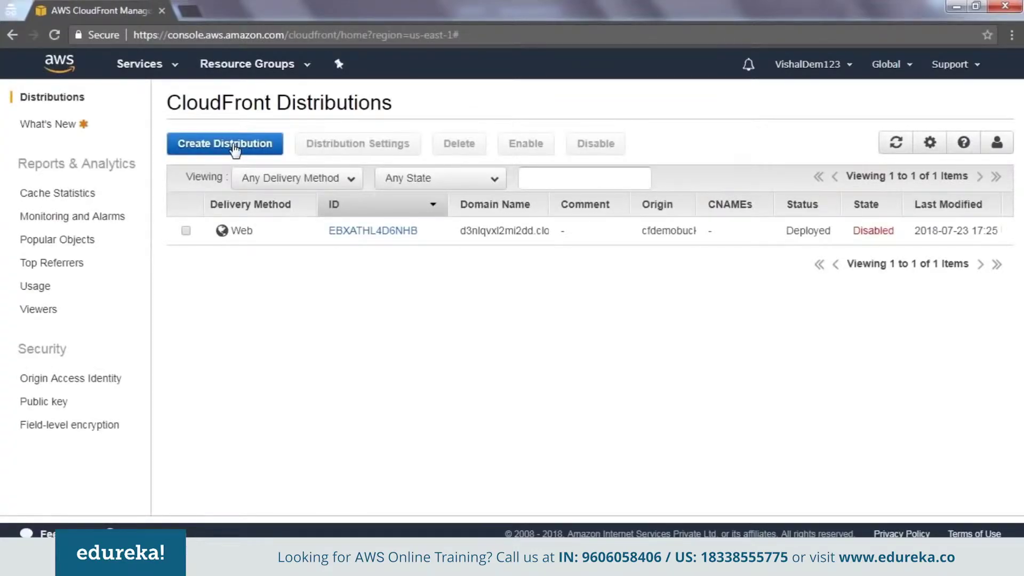
left_click(235, 148)
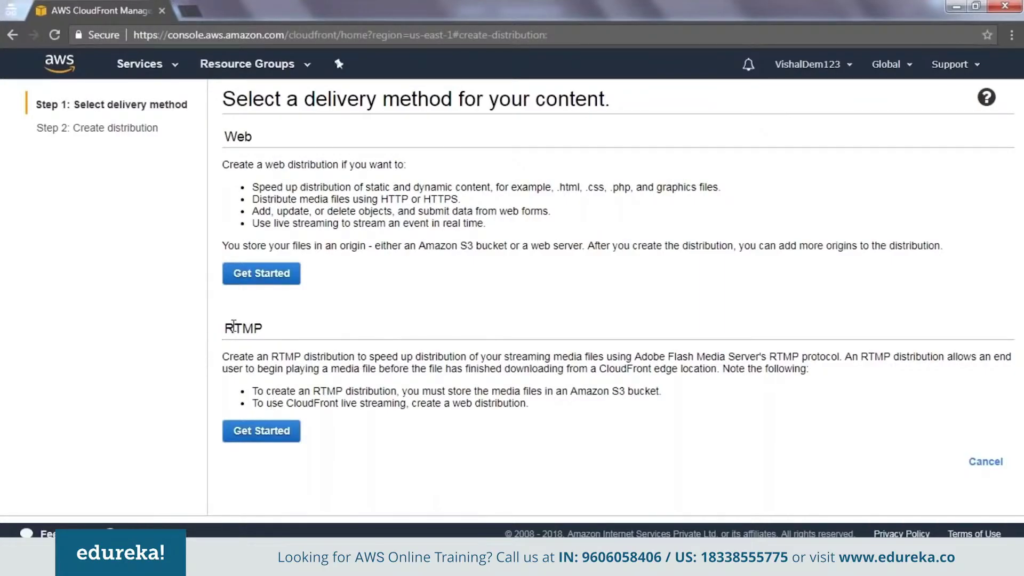
left_click(255, 274)
Set the origin domain to the bucketforawsdemo111000 S3 bucket and restrict bucket access using a newly created origin access identity.
left_click(458, 175)
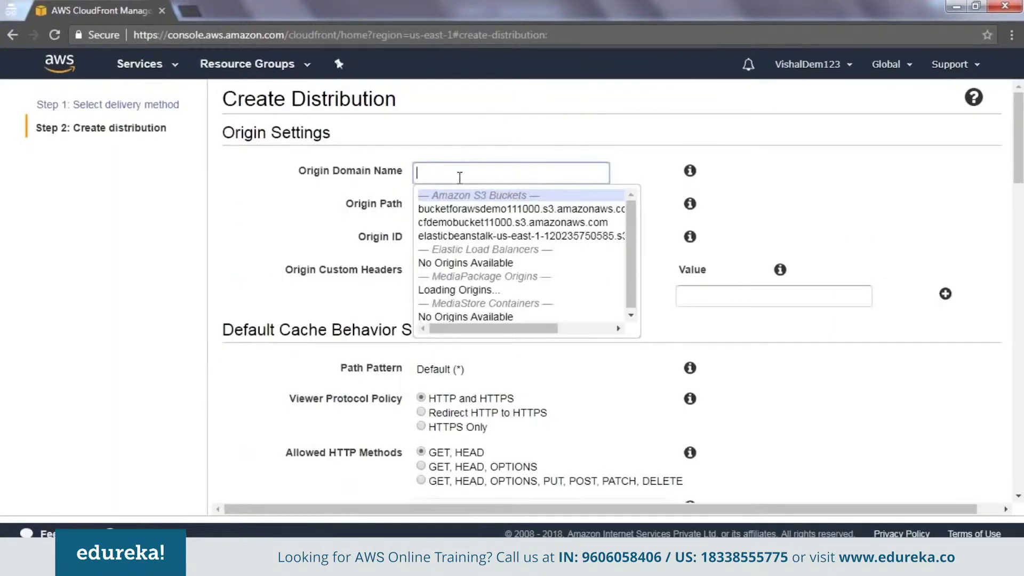
left_click(461, 209)
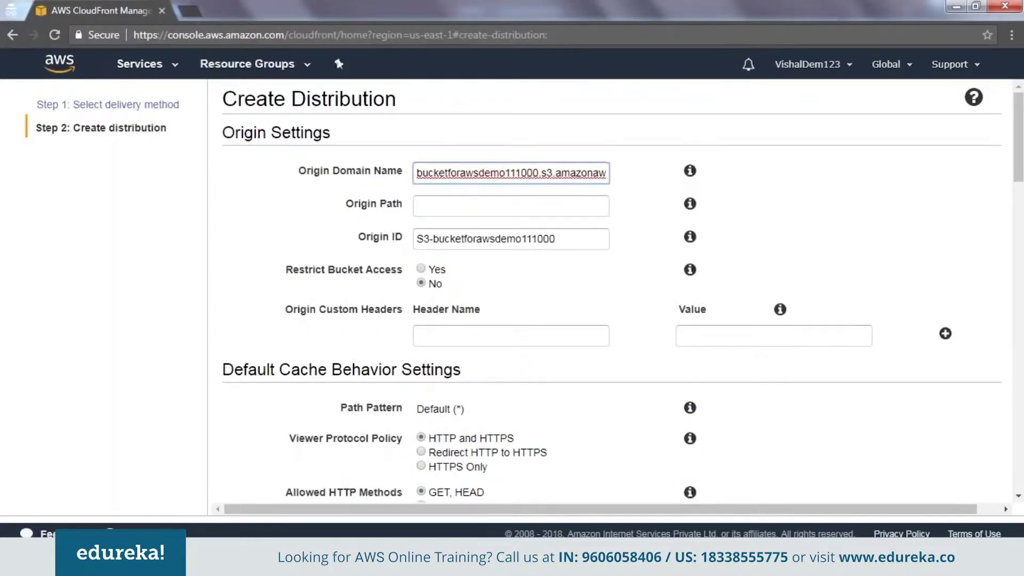
left_click(458, 206)
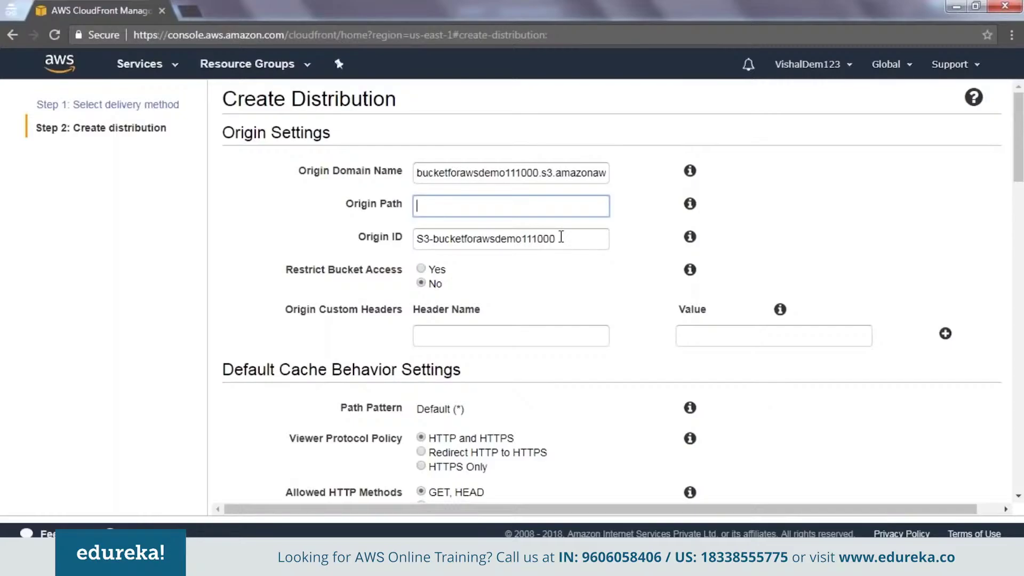
left_click(421, 269)
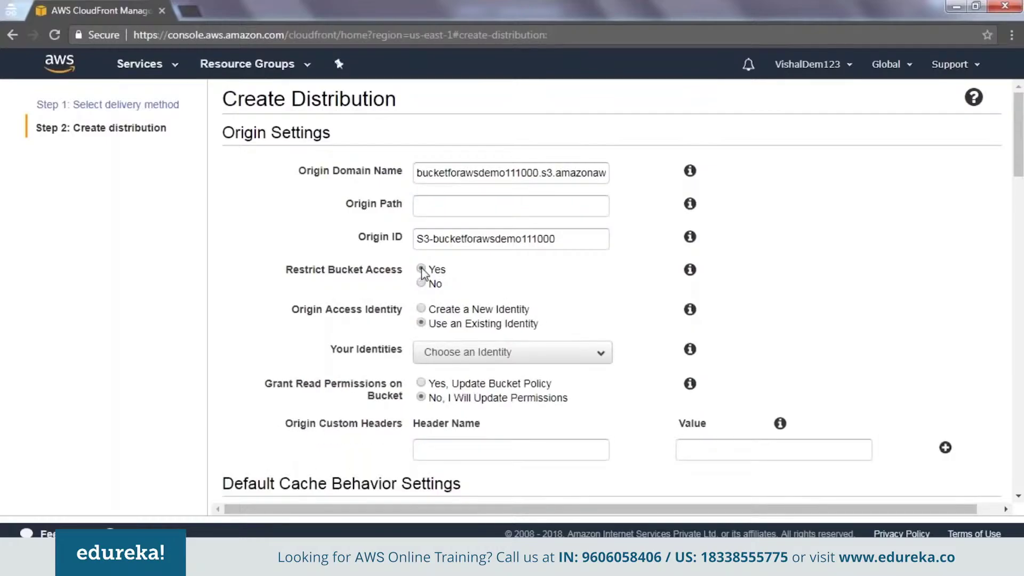
left_click(421, 308)
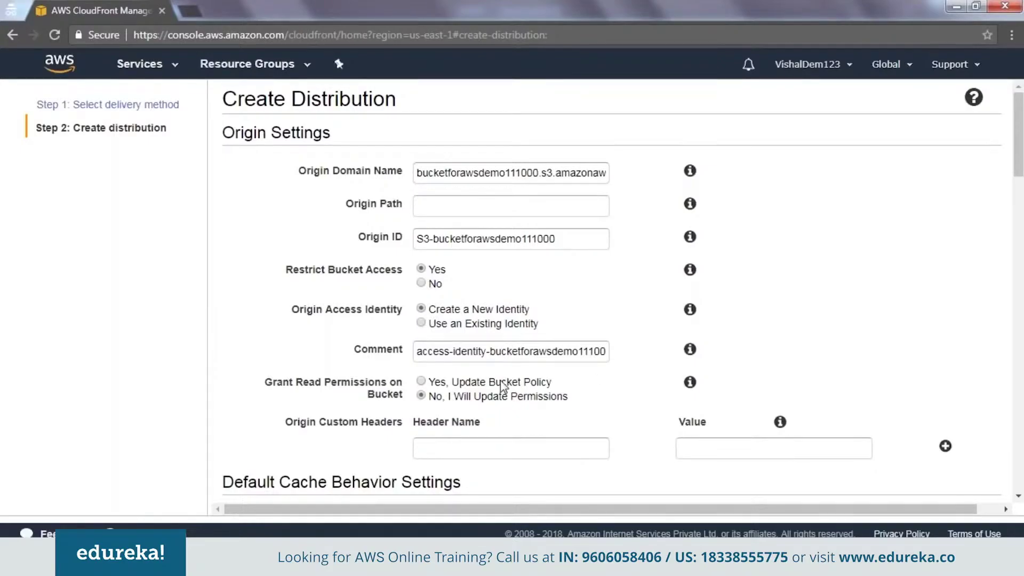
Grant CloudFront read permissions on the bucket with the option Yes, Update Bucket Policy.
left_click(421, 380)
key("Down")
key("Up")
scroll(805, 325, "down", 1)
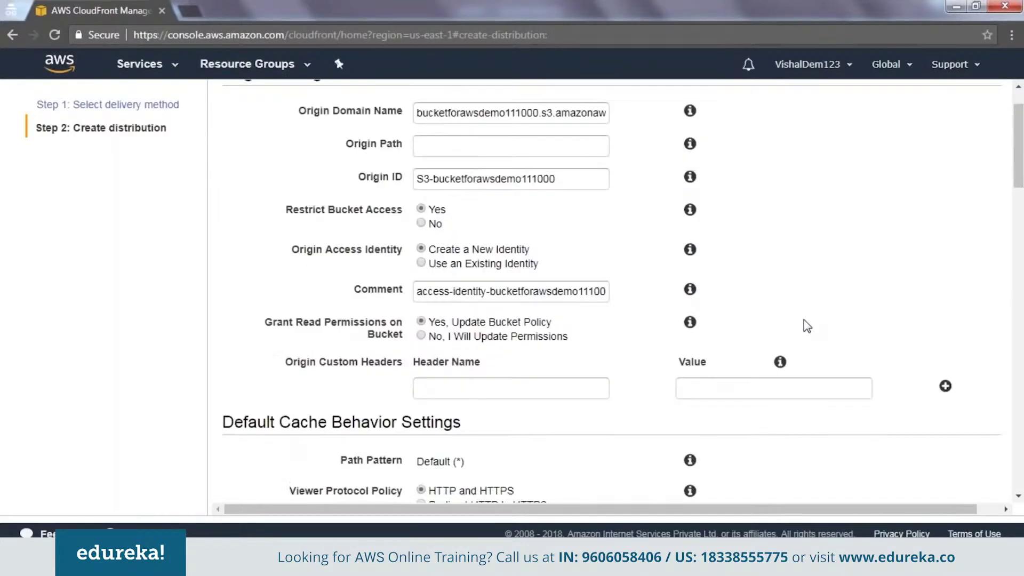
Review the origin custom headers, Default Cache Behavior Settings and Distribution Settings, including viewer protocol policy, caching, price class and SSL certificate.
scroll(807, 326, "down", 2)
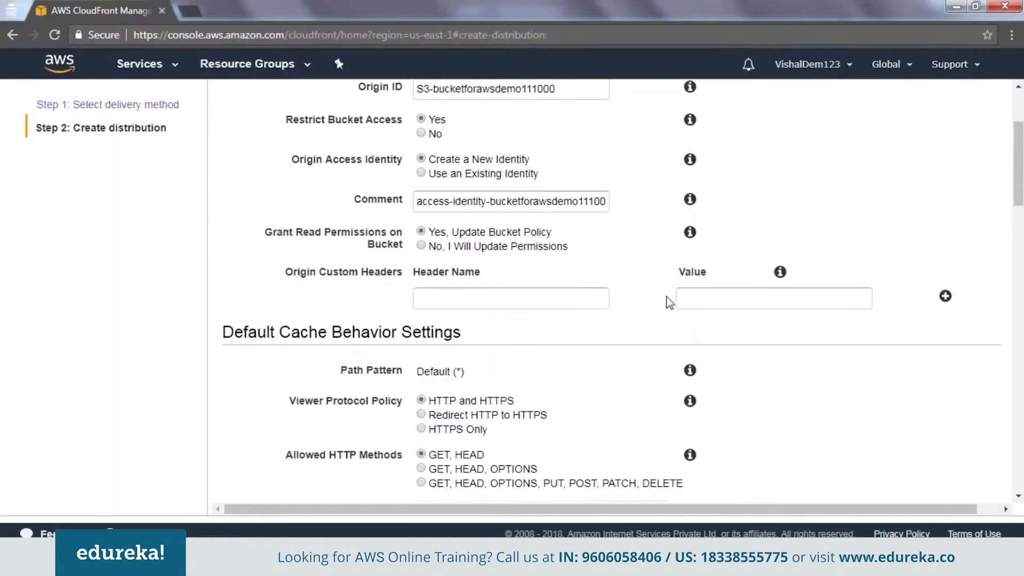
scroll(600, 370, "down", 1)
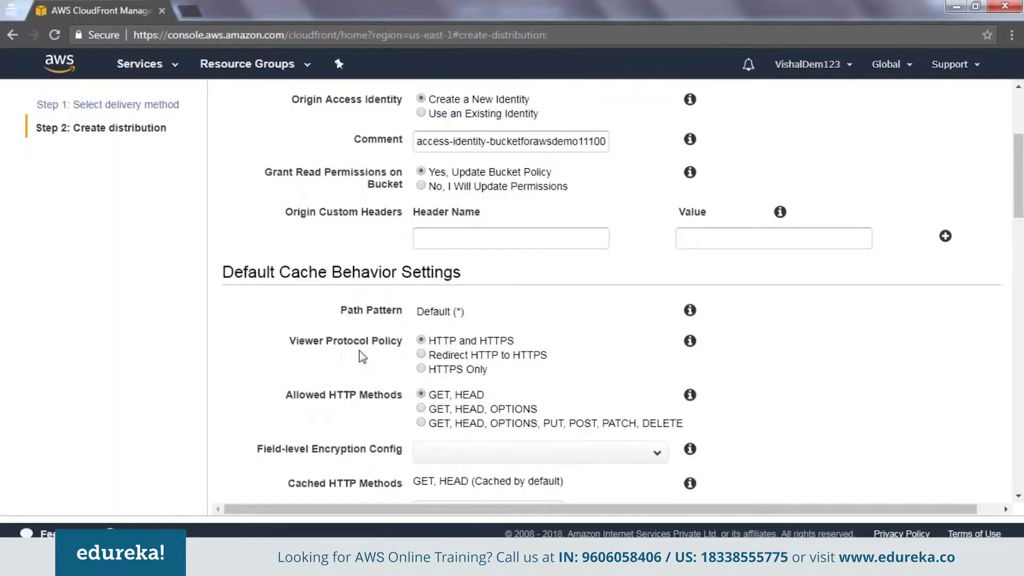
left_click(421, 356)
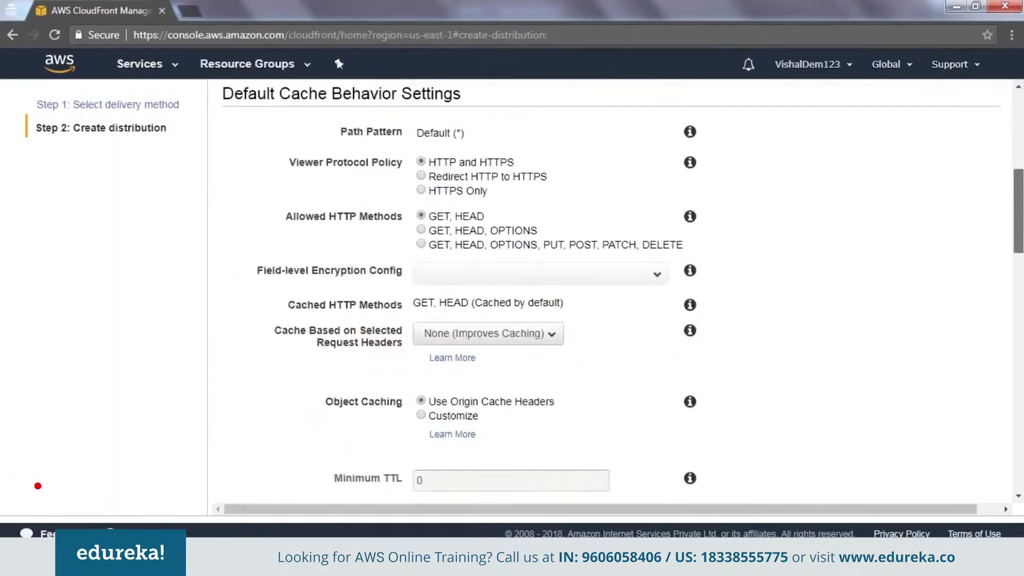
scroll(512, 297, "down", 1)
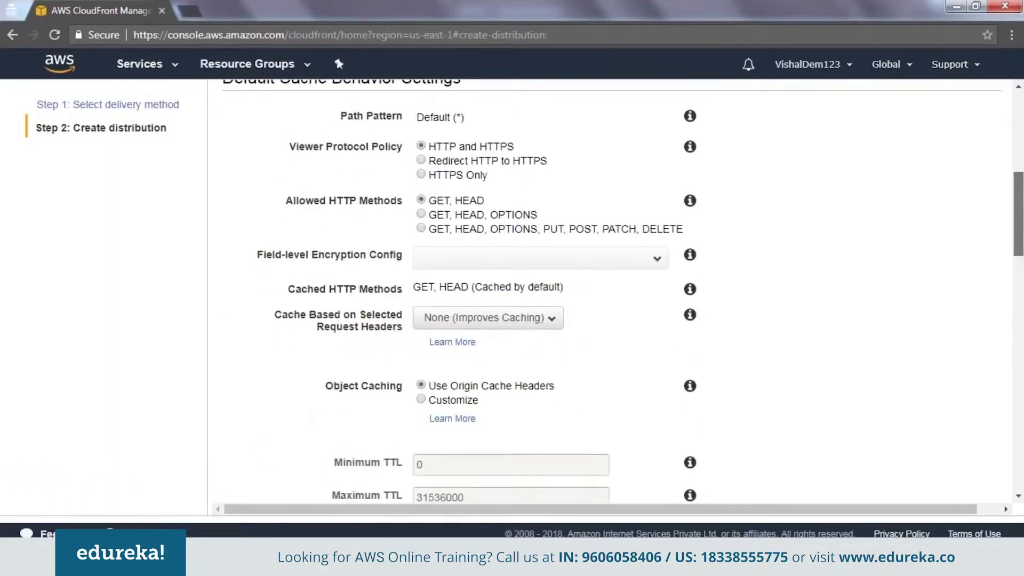
scroll(511, 296, "down", 2)
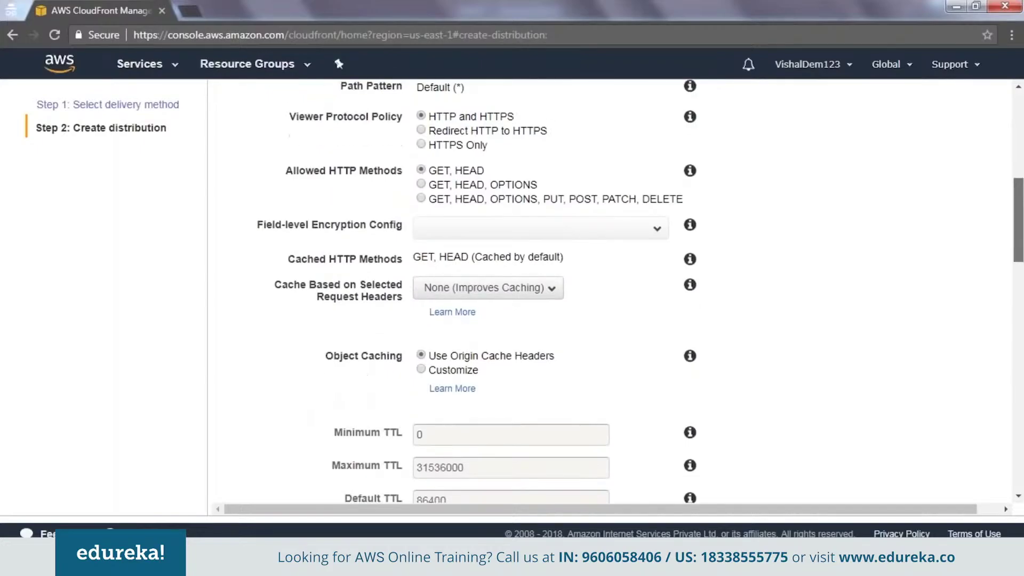
scroll(512, 297, "down", 1)
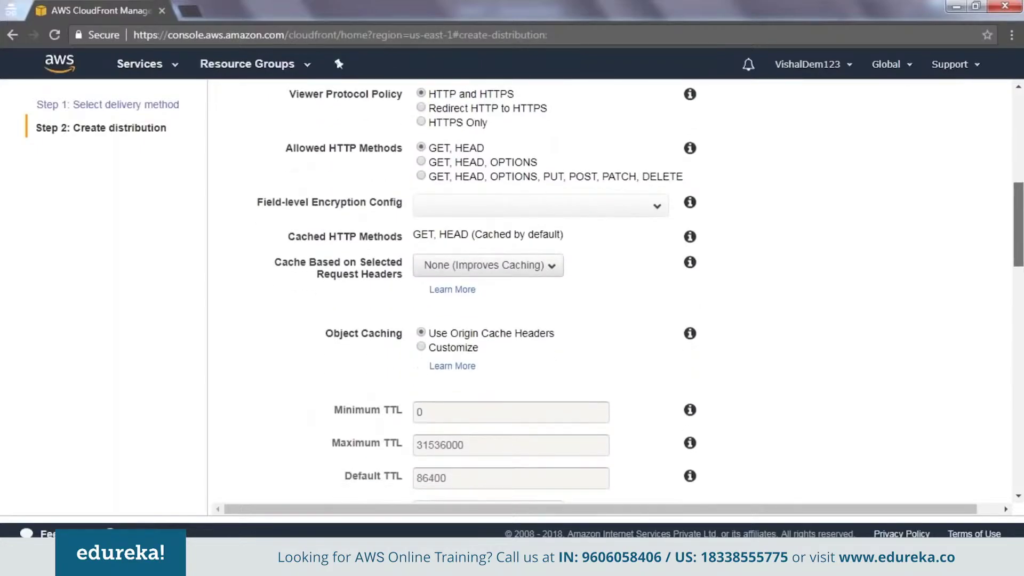
scroll(512, 296, "down", 3)
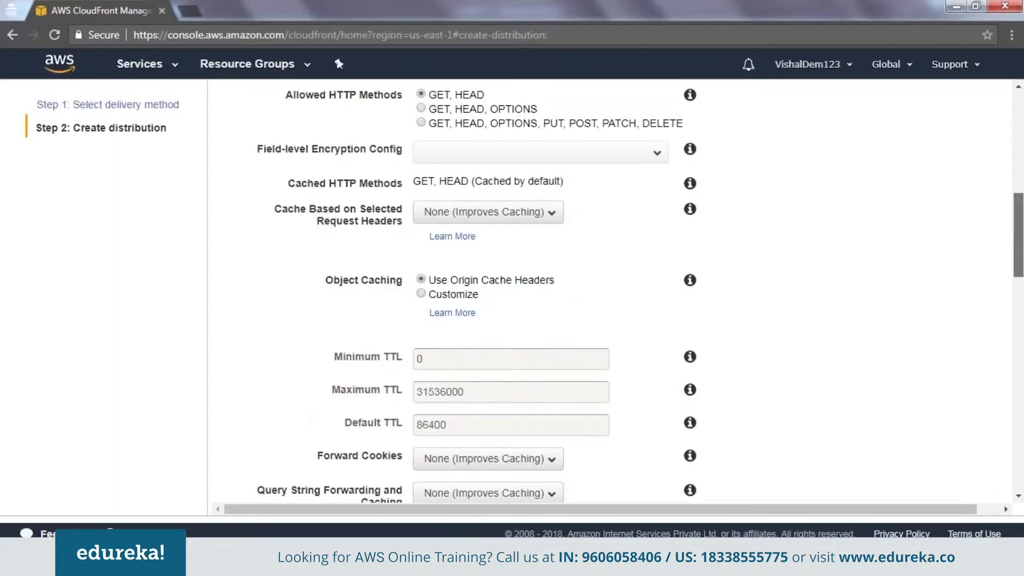
scroll(512, 296, "down", 1)
scroll(512, 297, "down", 3)
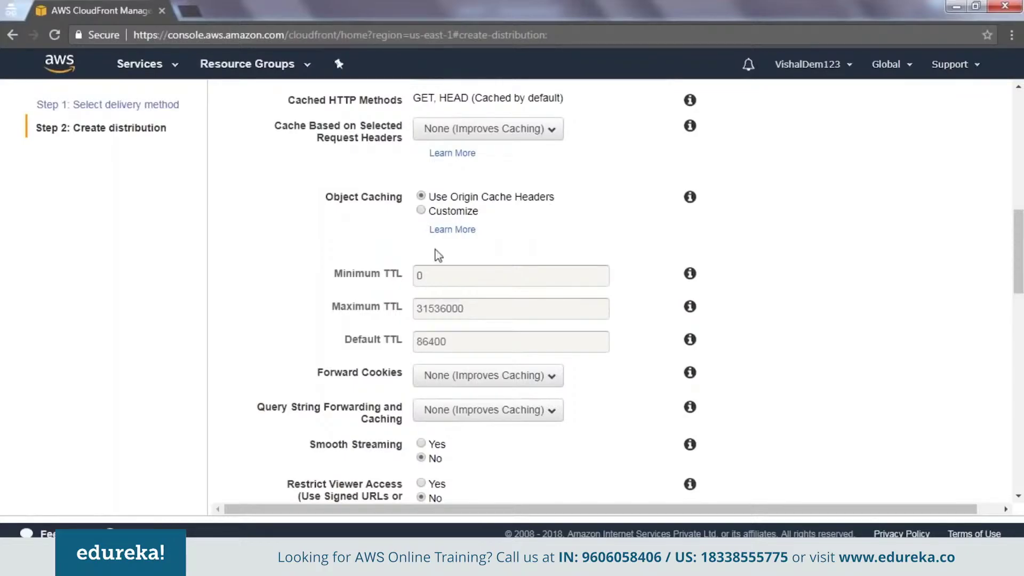
left_click_drag(1018, 251, 1019, 307)
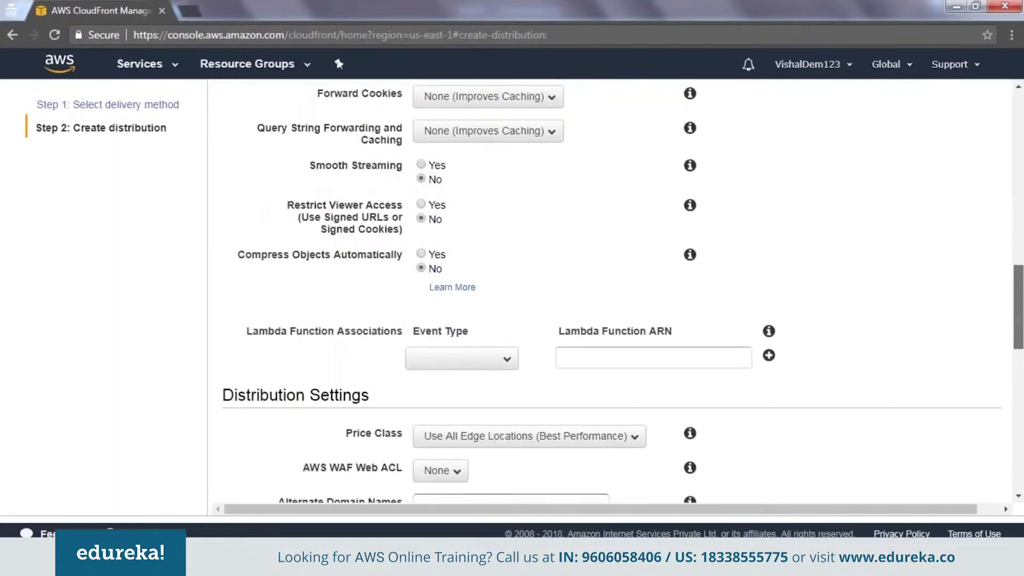
left_click_drag(1018, 308, 1018, 337)
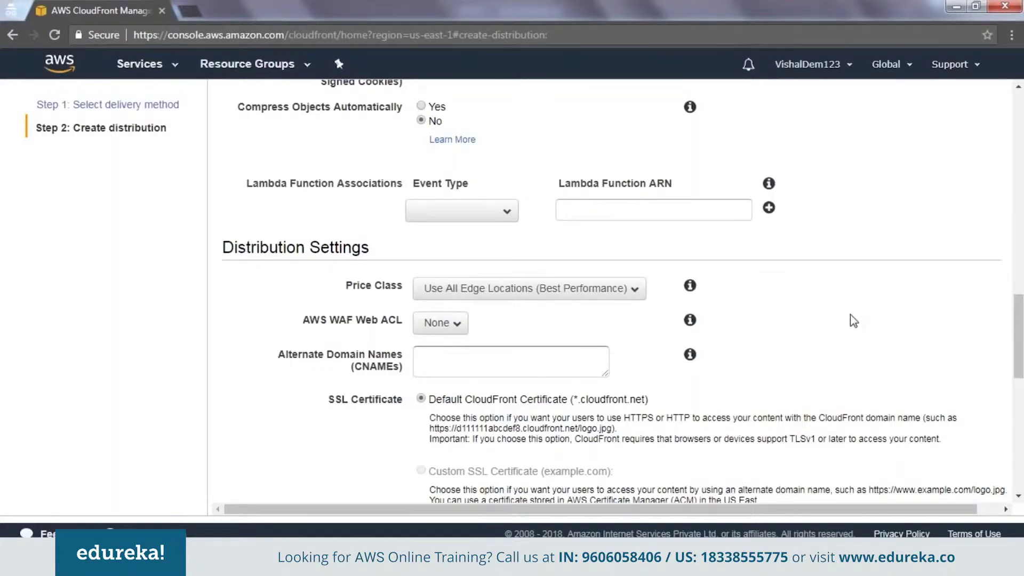
Create the distribution with the remaining settings at their defaults and open the list of CloudFront distributions.
left_click_drag(1018, 330, 1018, 442)
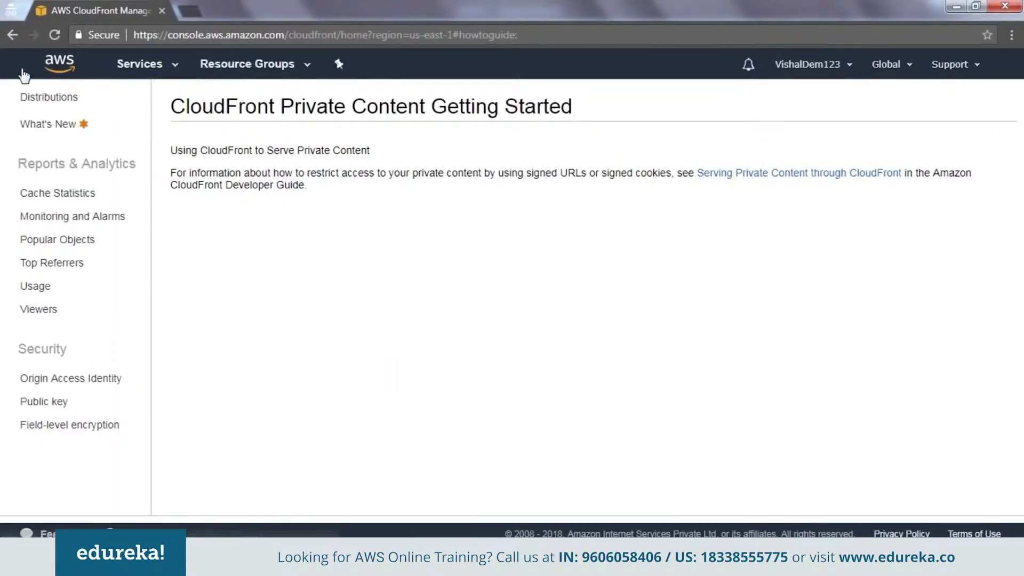
left_click(35, 101)
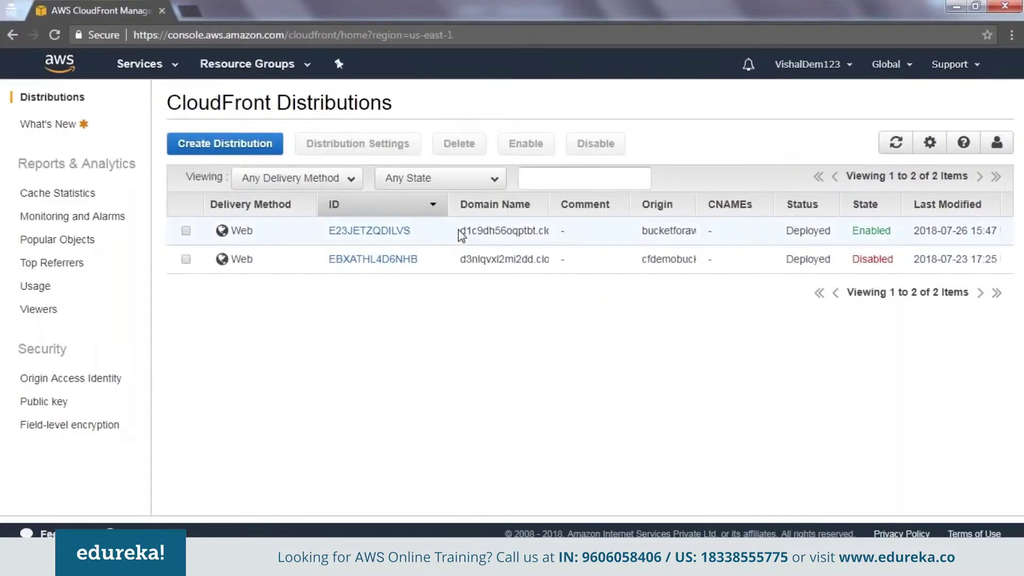
Copy the enabled distribution's domain name and open d1c9dh56oqptbt.cloudfront.net in a new browser tab.
left_click_drag(459, 231, 555, 238)
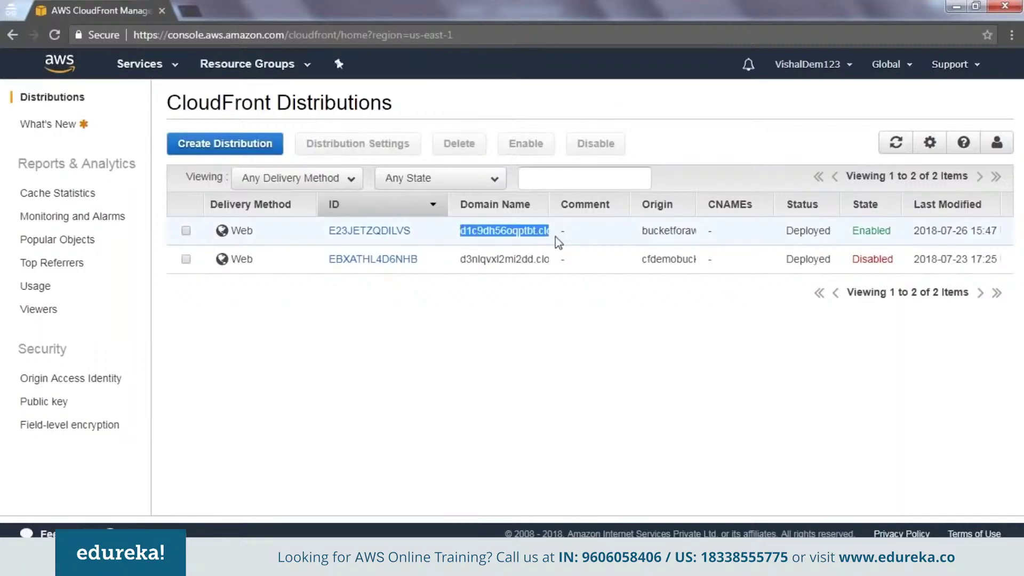
left_click(190, 10)
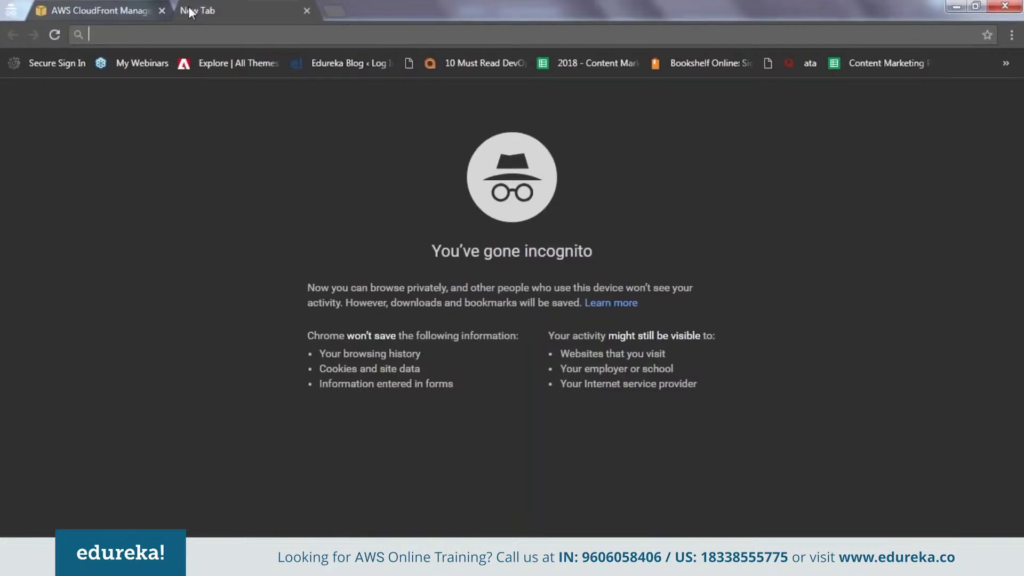
type("d1c9dh56oqptbt.cloudfront.net")
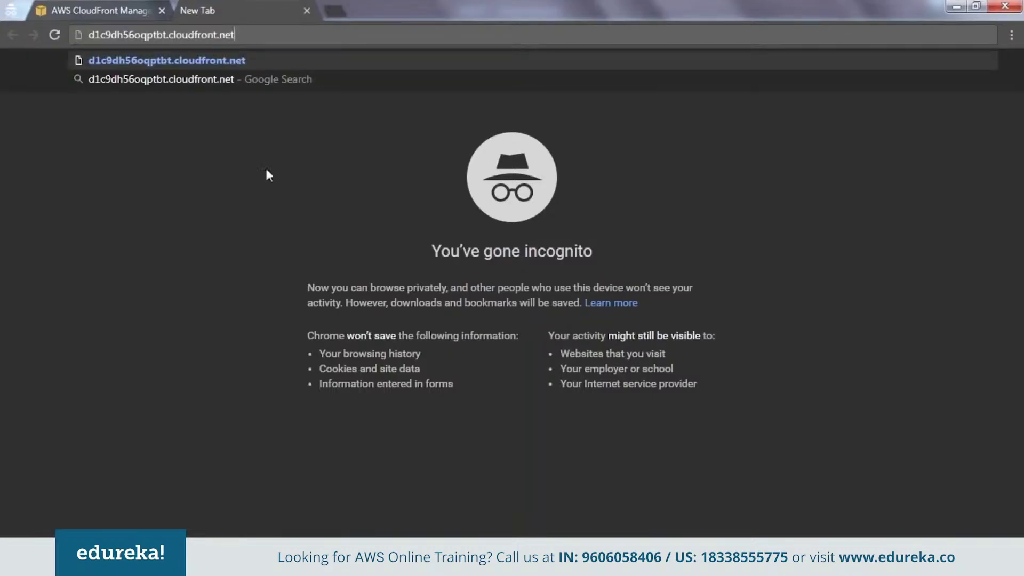
key("Return")
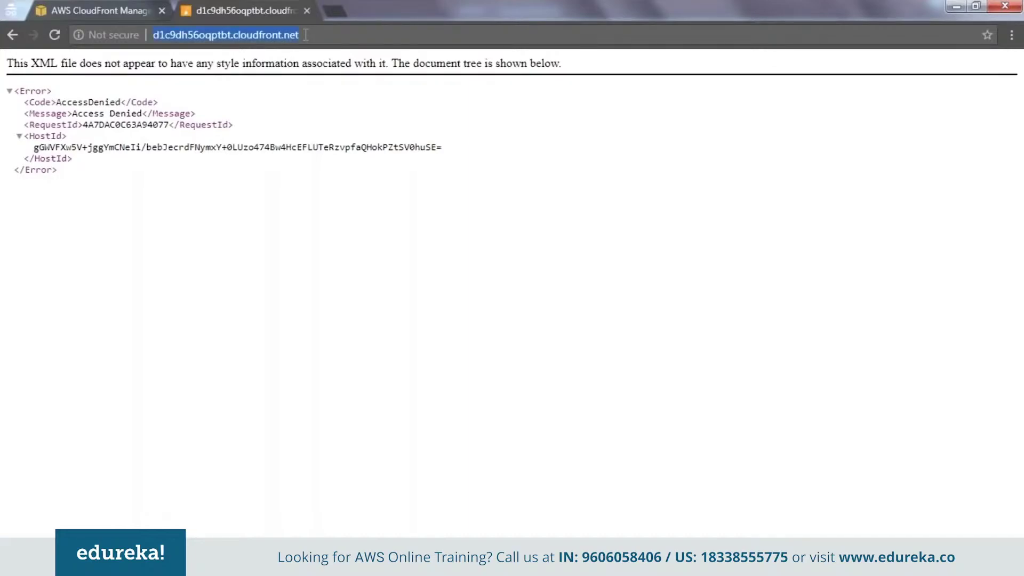
Load the hosted page through CloudFront at d1c9dh56oqptbt.cloudfront.net/index.html.
left_click(306, 35)
type("/")
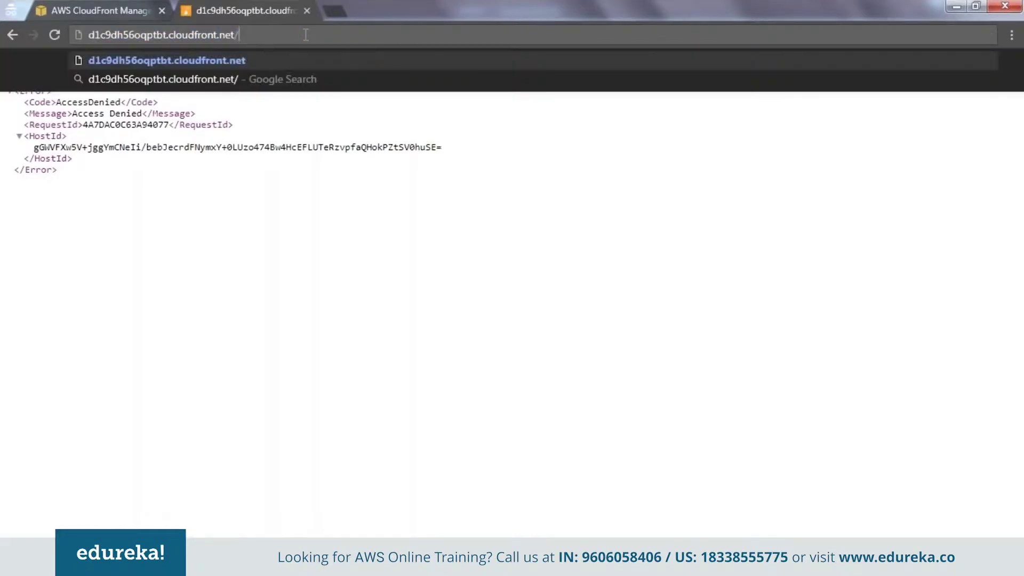
type("index")
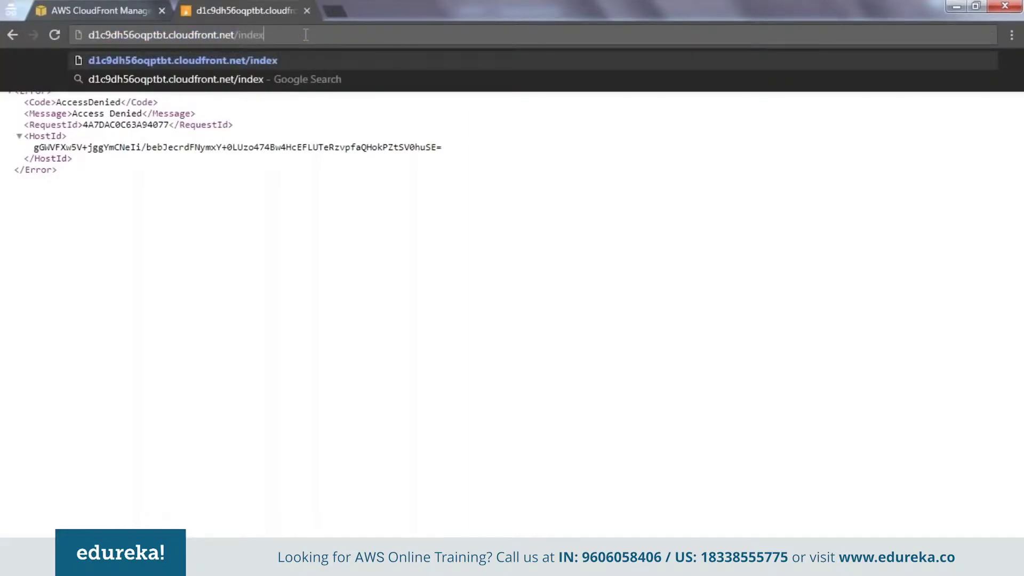
type(".html")
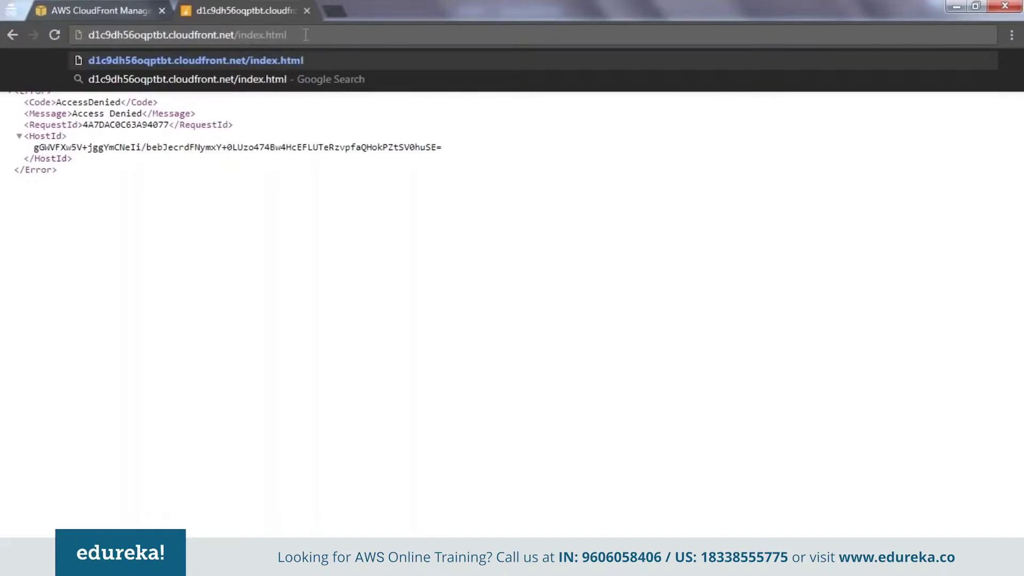
key("Return")
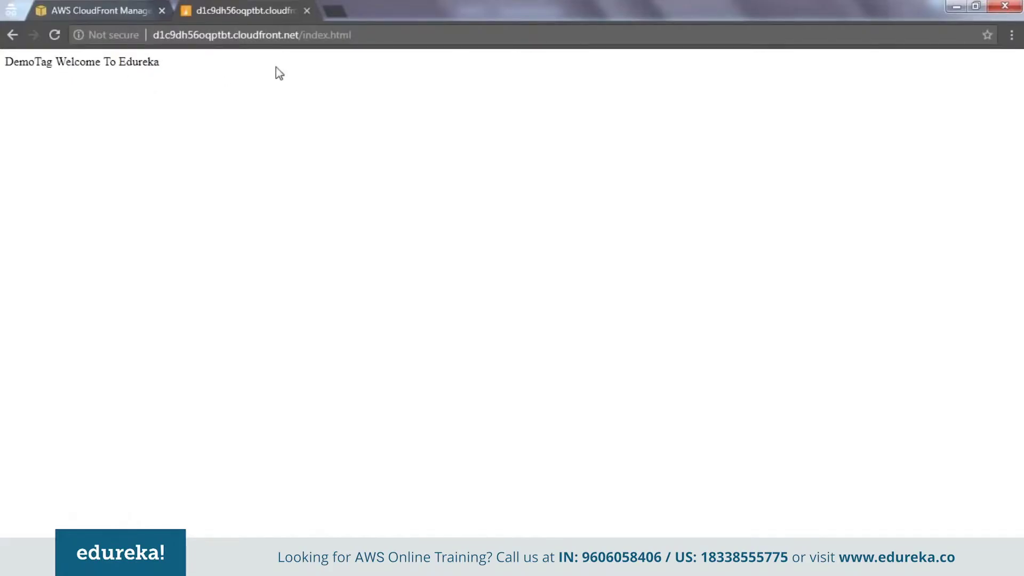
Replace index.html with logo.png in the address and try to load the logo through CloudFront.
left_click(361, 38)
key("BackSpace")
key("BackSpace")
key("BackSpace")
key("BackSpace")
key("BackSpace")
key("BackSpace")
key("BackSpace")
key("BackSpace")
key("BackSpace")
key("BackSpace")
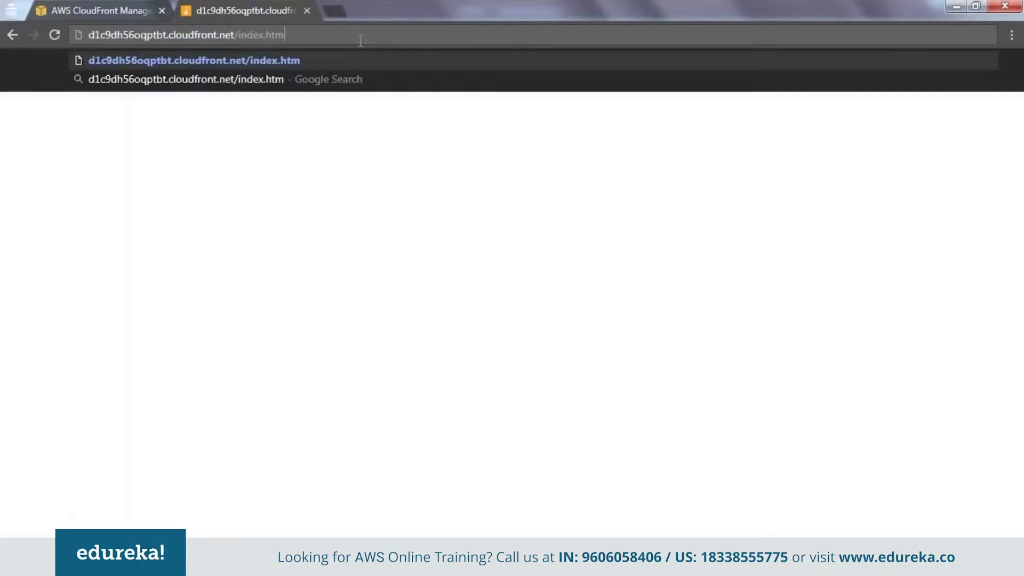
type("lo")
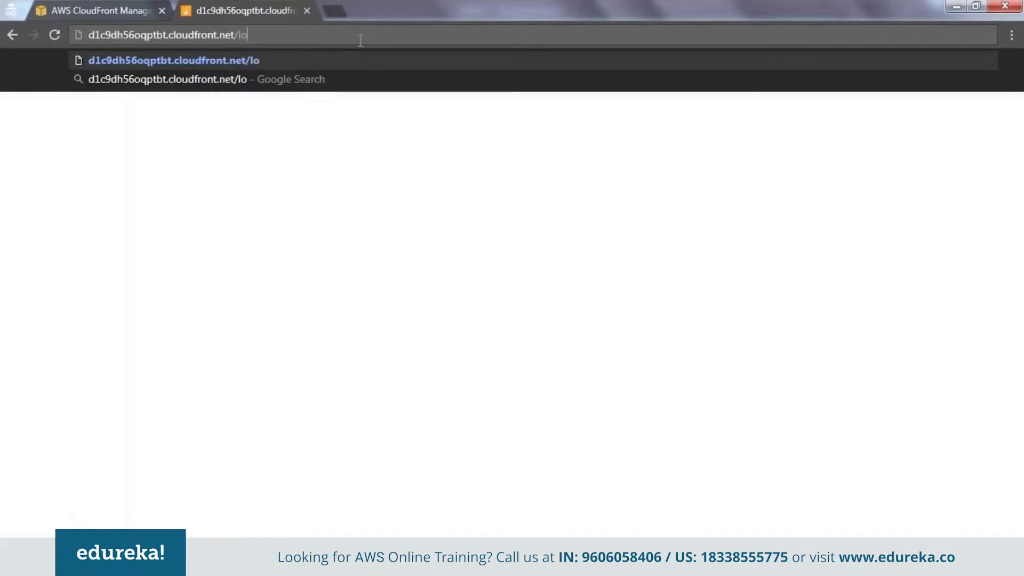
type("go.png")
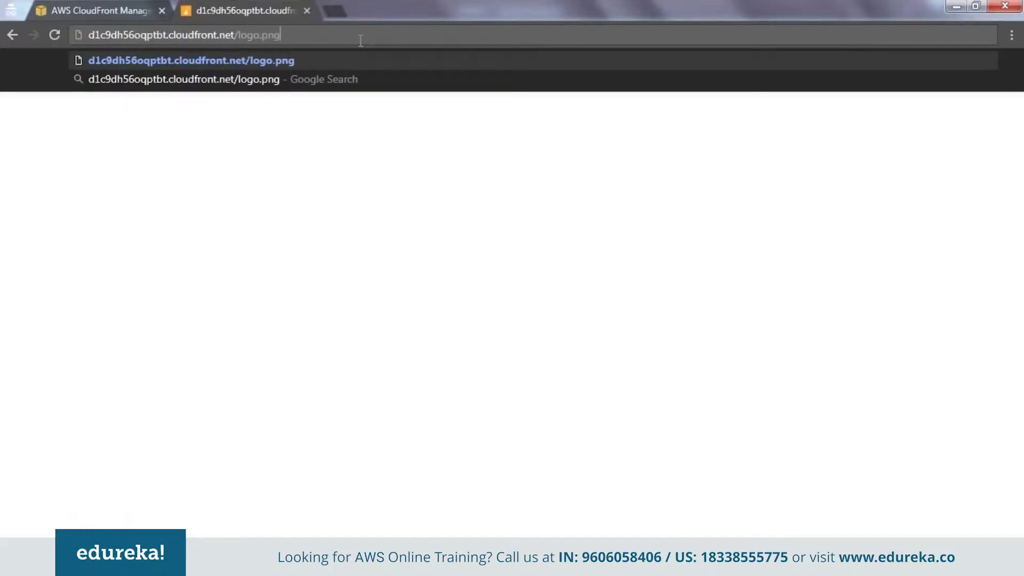
key("Return")
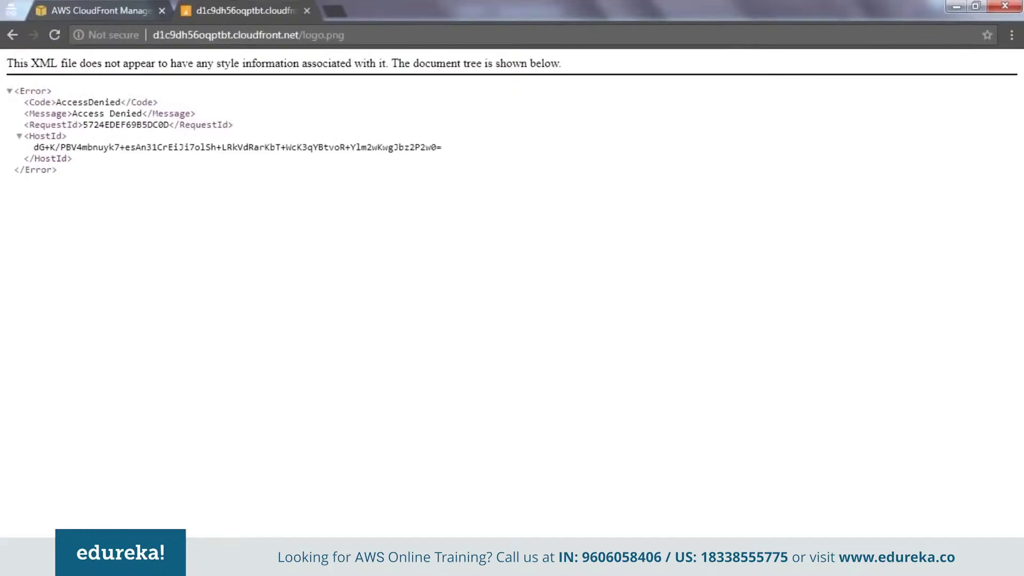
Go back to the AWS console and open bucketforawsdemo111000 in S3 to check the logo's file name.
left_click(95, 10)
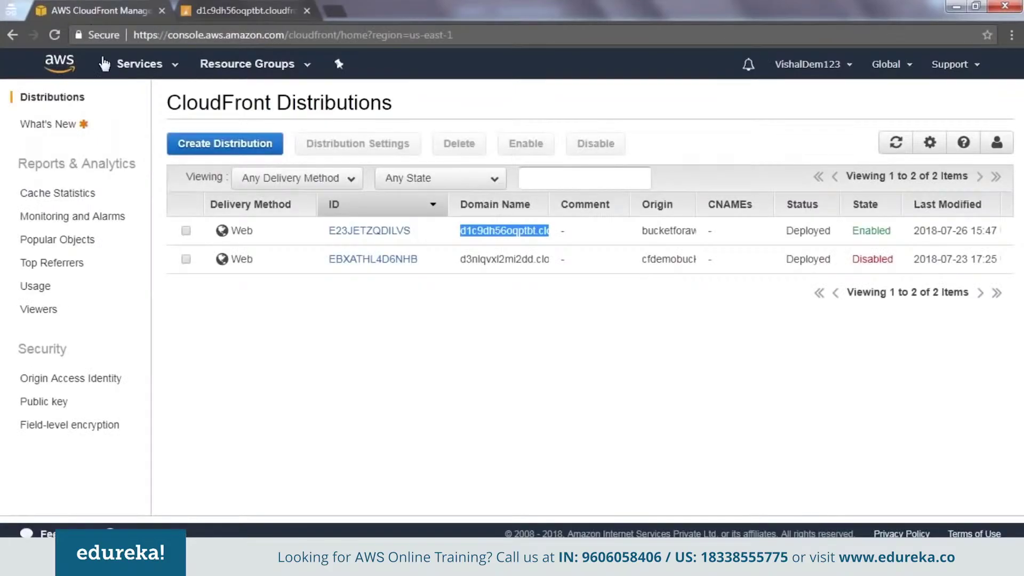
left_click(140, 64)
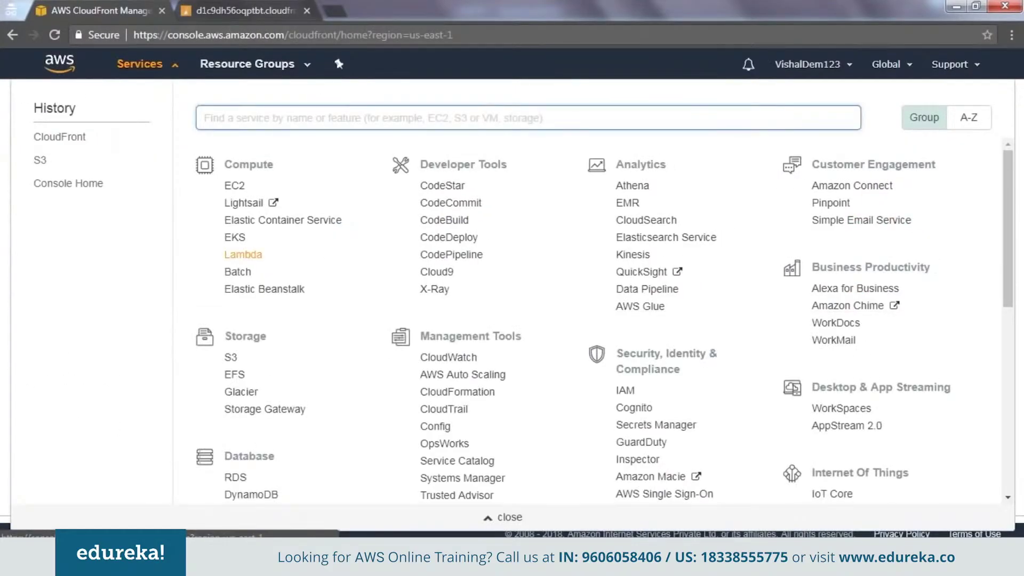
left_click(39, 161)
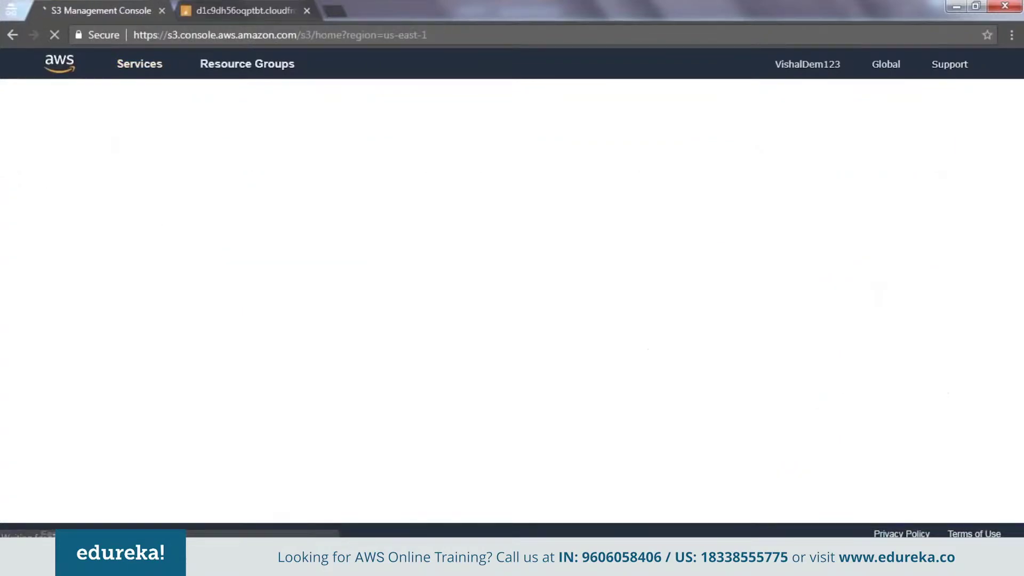
left_click(187, 309)
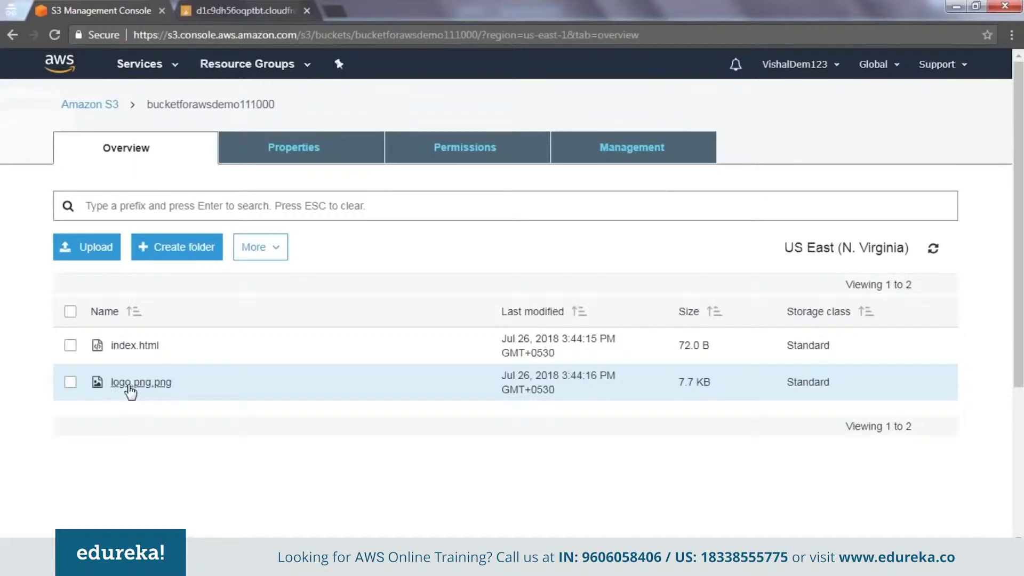
Return to the CloudFront page and load the logo at d1c9dh56oqptbt.cloudfront.net/logo.png.png.
left_click(208, 10)
left_click(353, 34)
type(".png.")
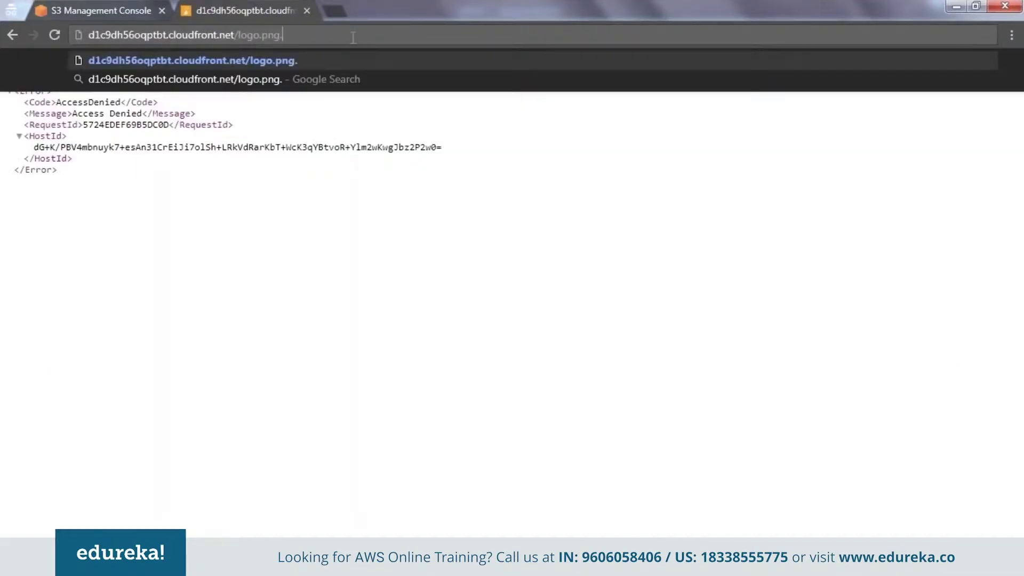
type("g")
key("Return")
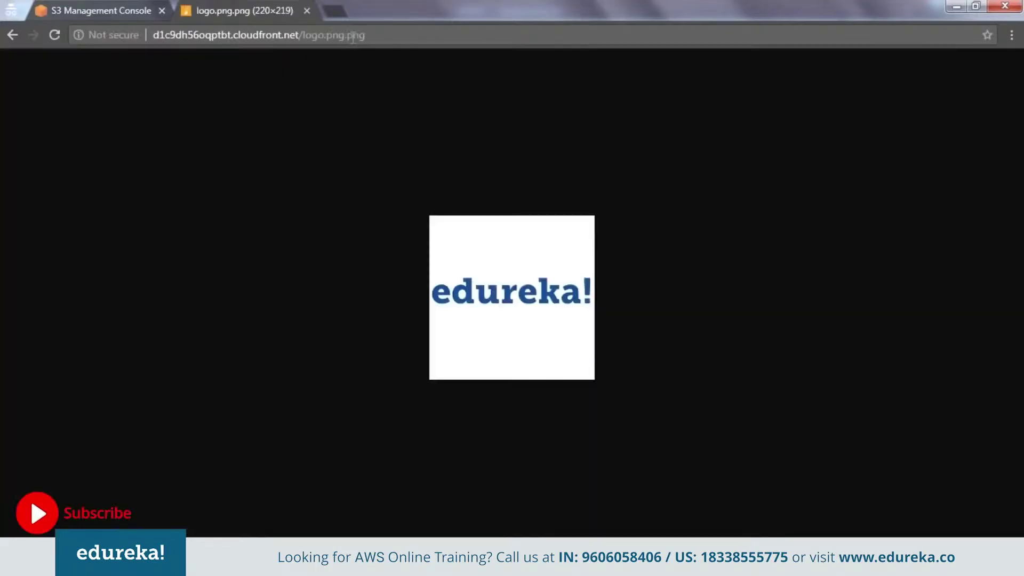